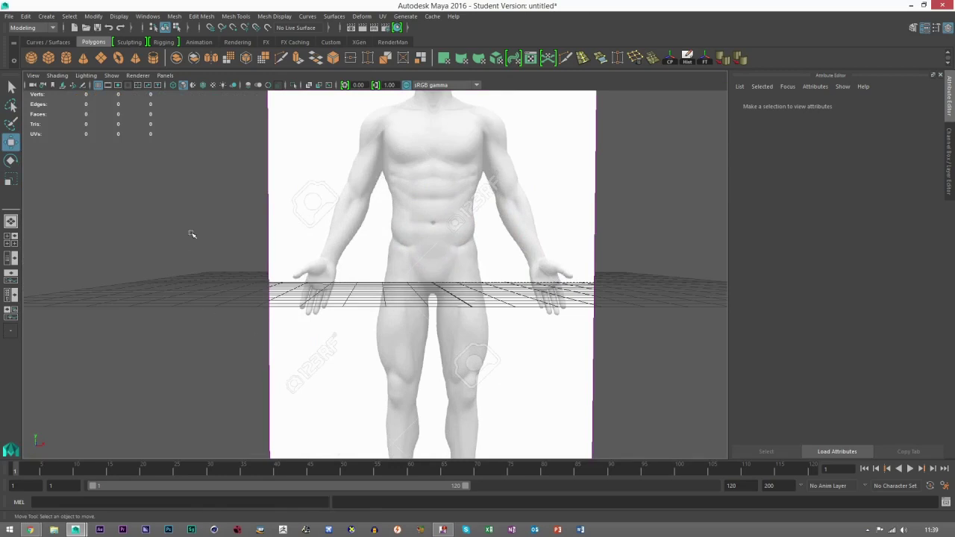
Move the human body reference image plane back along the Z axis, away from the grid's centre.
alt+drag(461, 323, 375, 254)
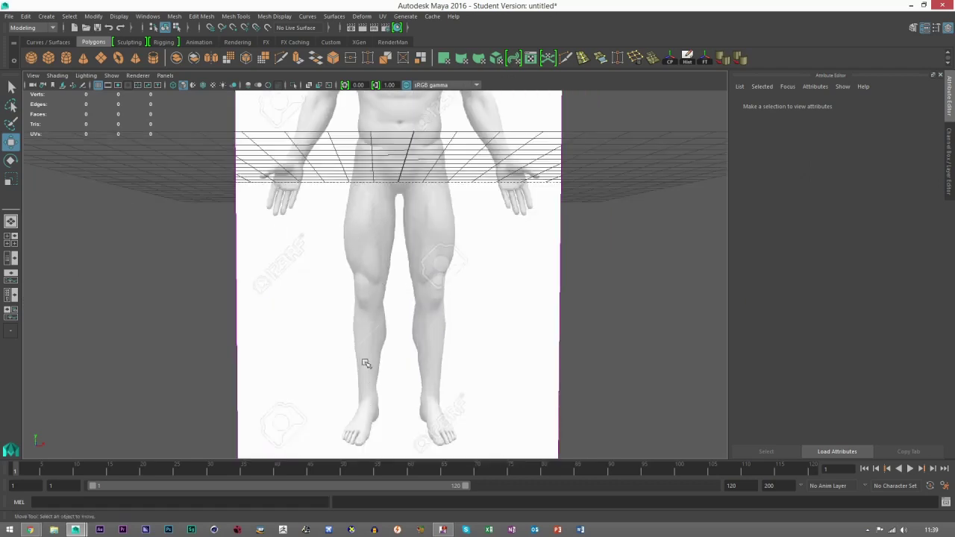
alt+drag(490, 285, 418, 283)
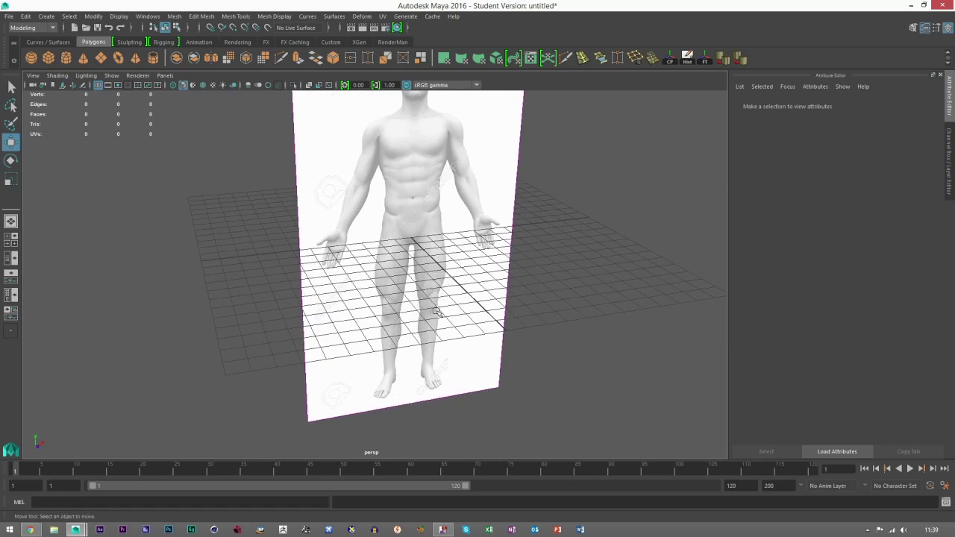
click(418, 282)
drag(469, 258, 296, 176)
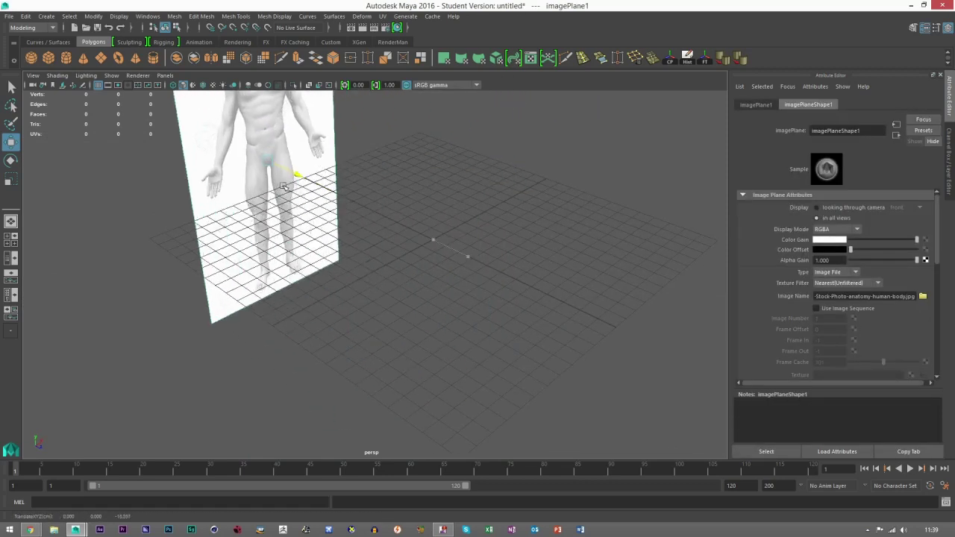
click(398, 304)
alt+drag(399, 304, 354, 282)
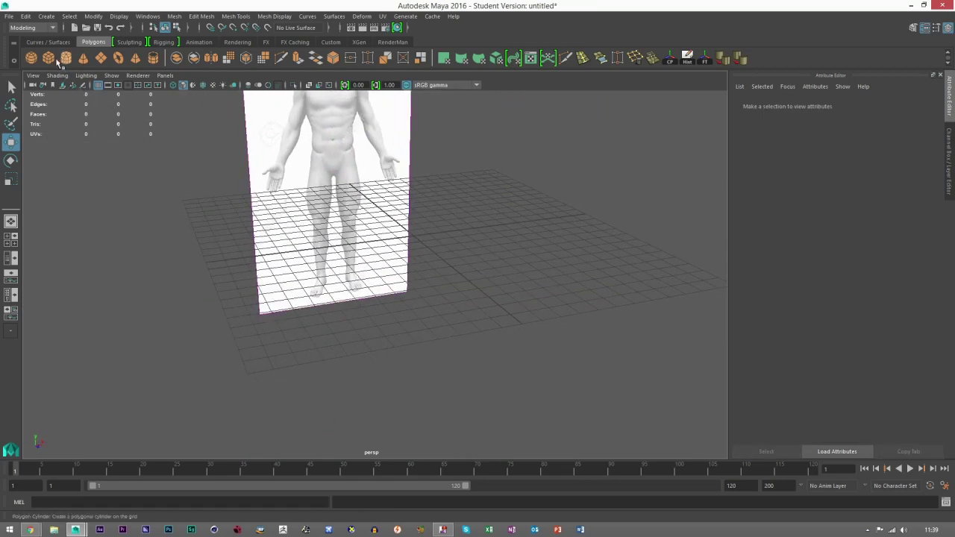
Create a polygon cube at the grid's centre and scale it up uniformly until it nearly fills the grid.
click(67, 59)
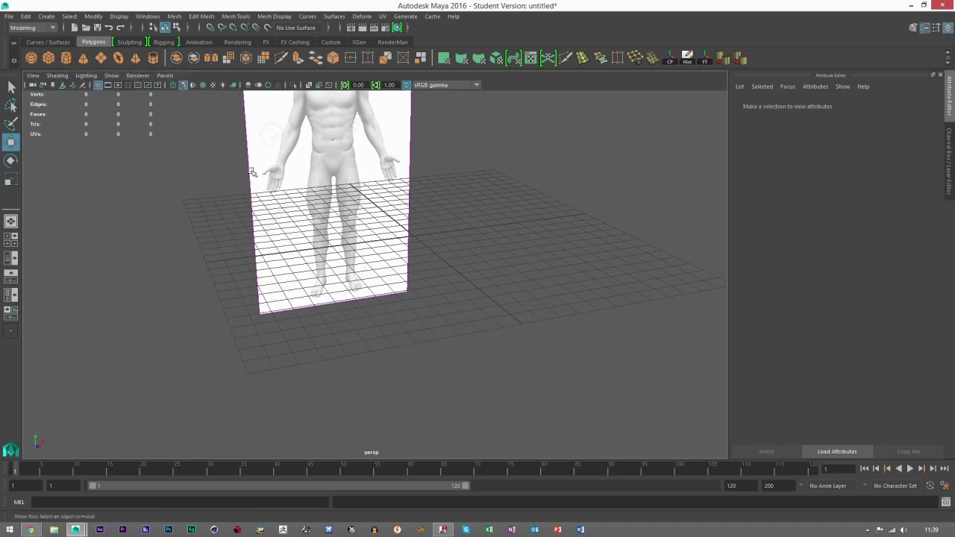
alt+drag(485, 320, 440, 293)
key(r)
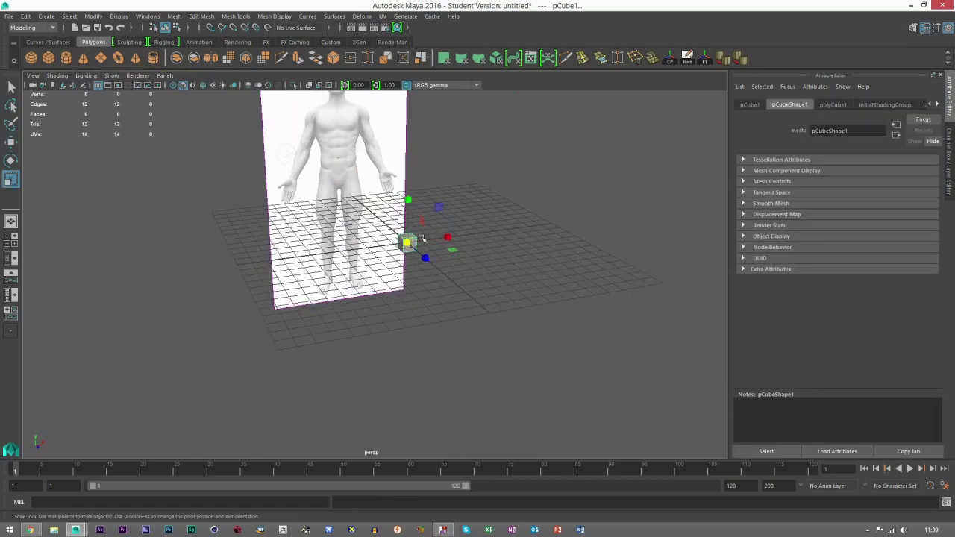
middle_drag(546, 241, 597, 246)
key(w)
scroll(507, 247, down, 5)
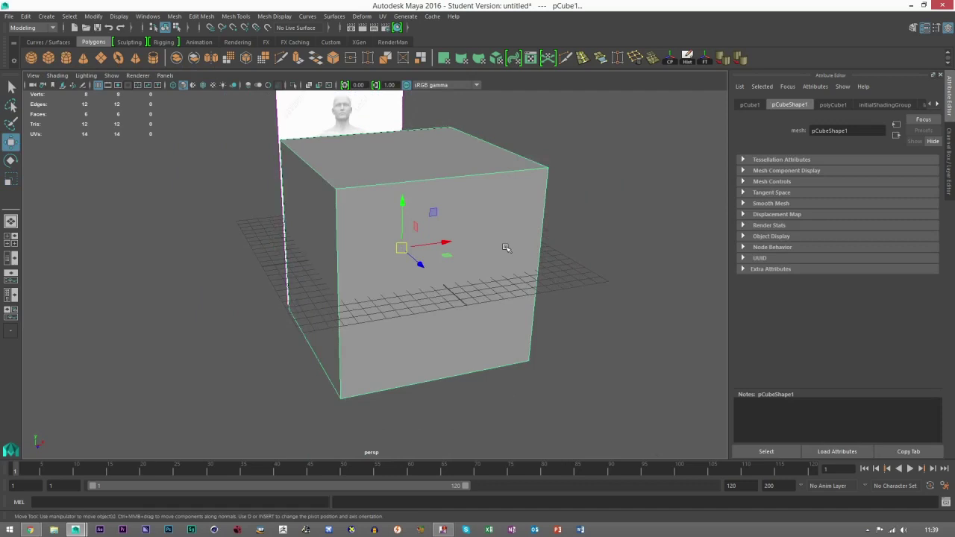
Compare the cube's smooth mesh preview with its unsmoothed shape from several angles.
key(3)
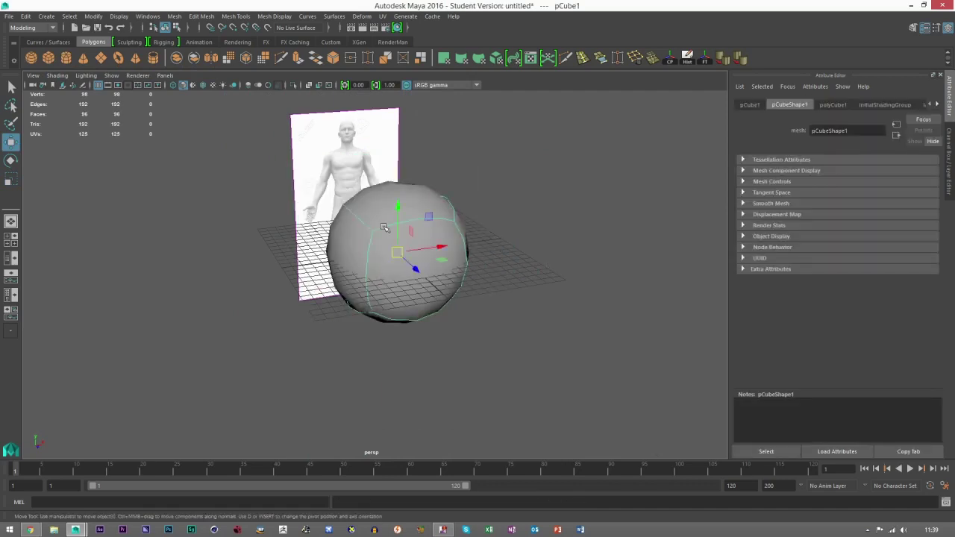
alt+drag(411, 251, 477, 240)
alt+middle_drag(478, 240, 436, 239)
scroll(280, 175, up, 5)
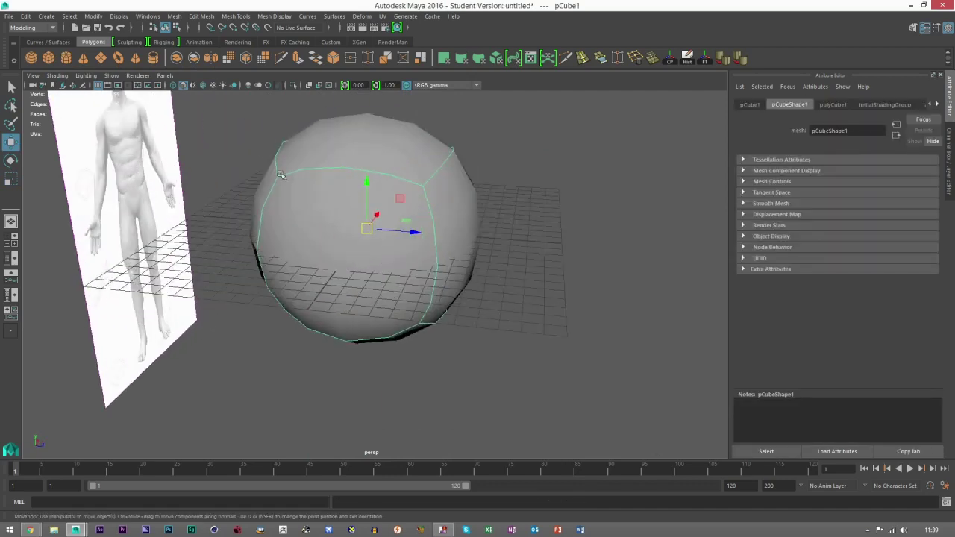
key(1)
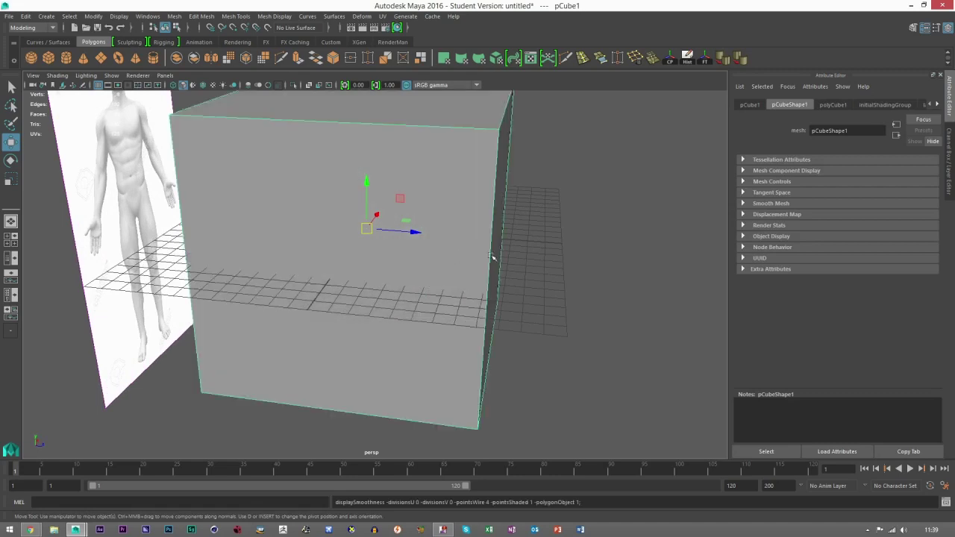
alt+drag(492, 261, 503, 320)
key(3)
key(1)
key(3)
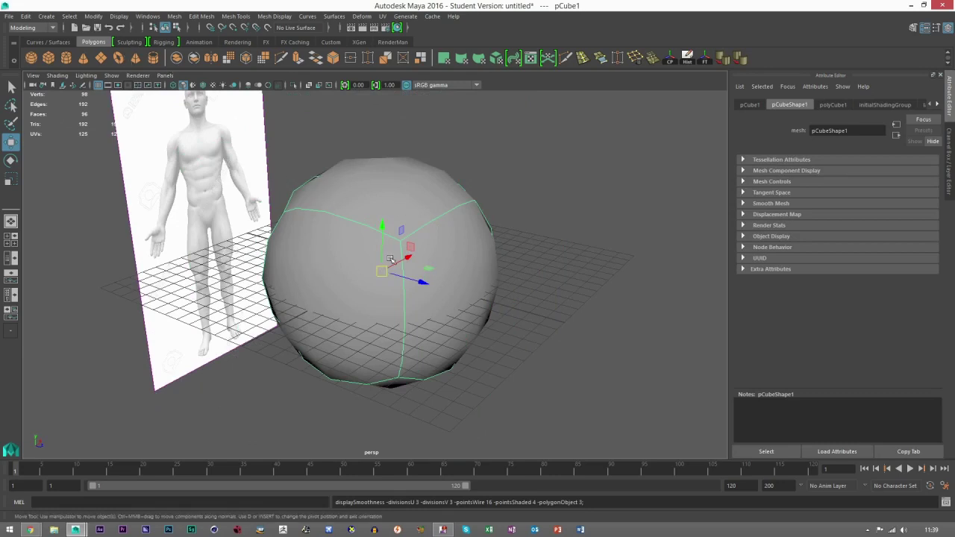
alt+drag(394, 243, 414, 238)
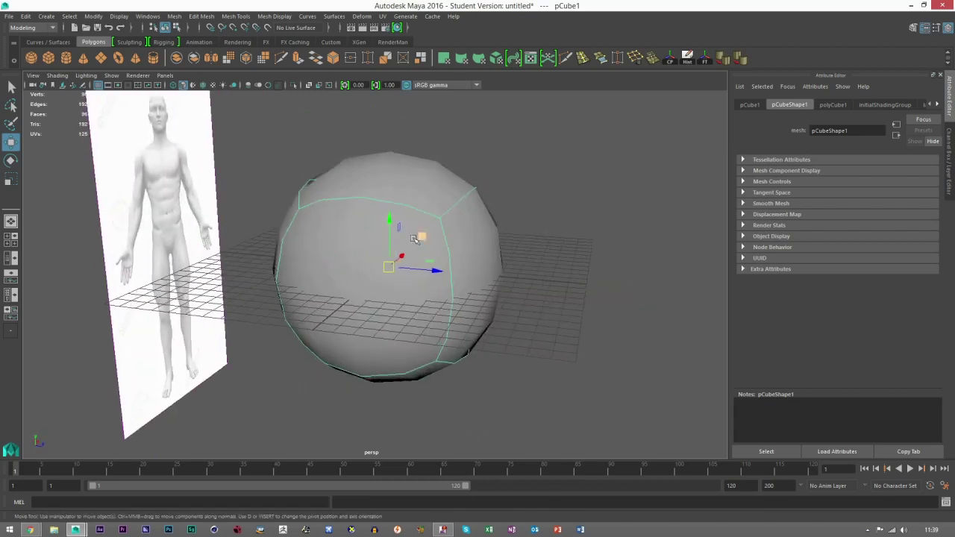
key(1)
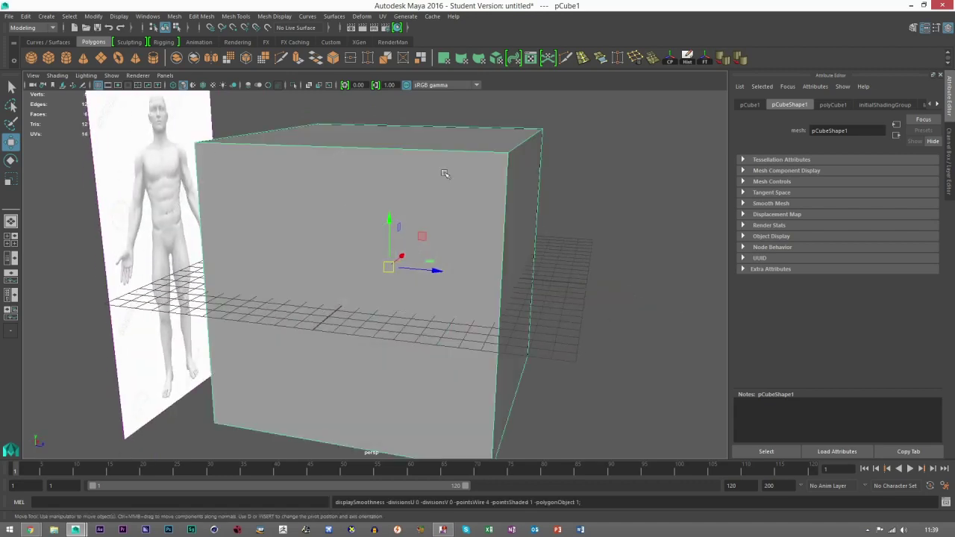
key(3)
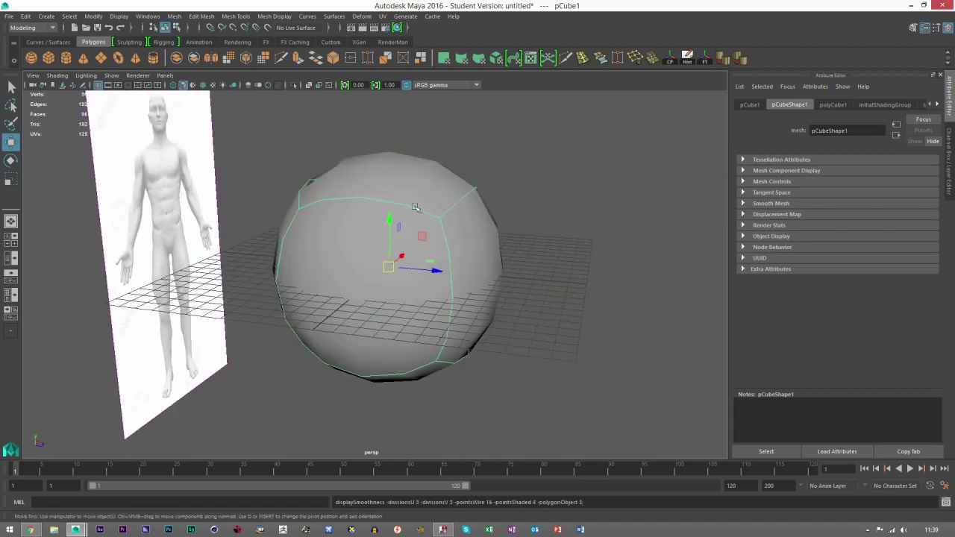
key(1)
alt+drag(554, 224, 482, 202)
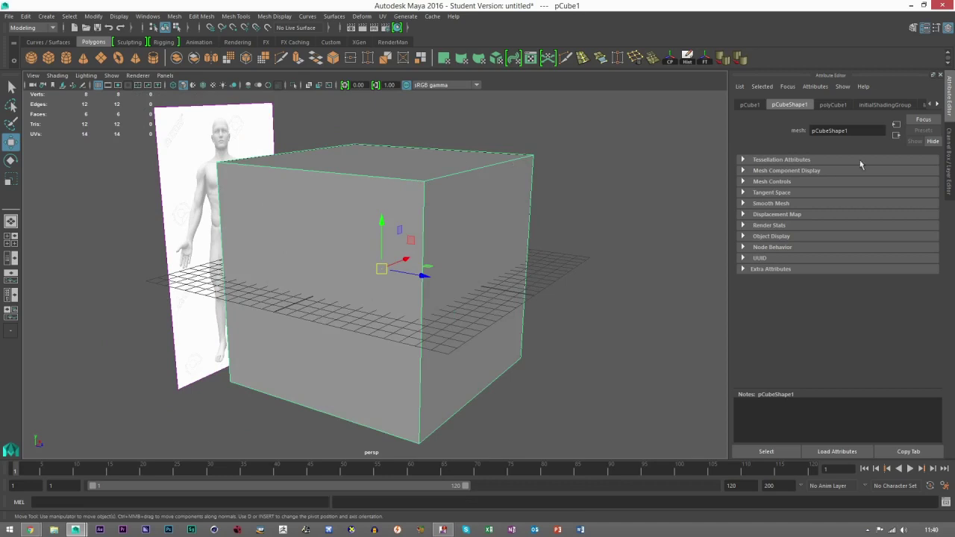
key(3)
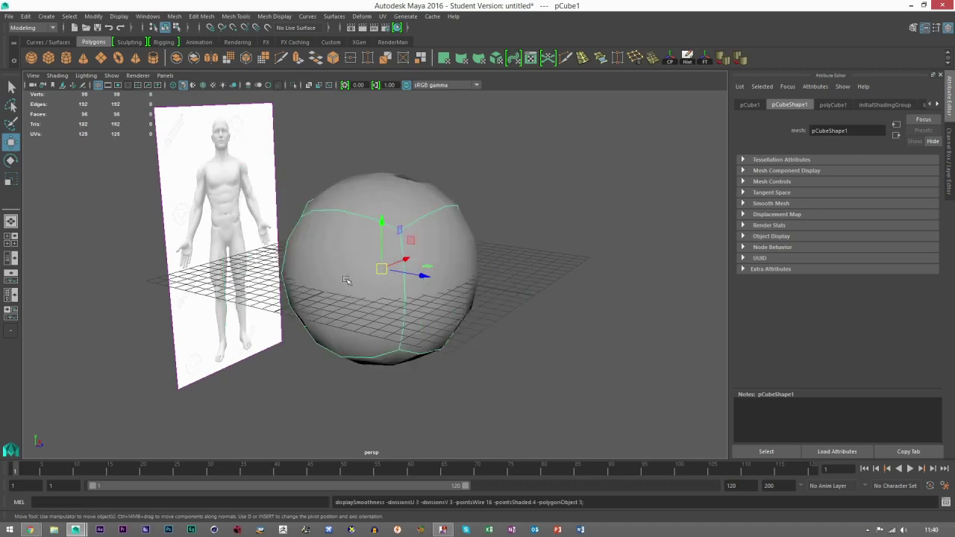
key(1)
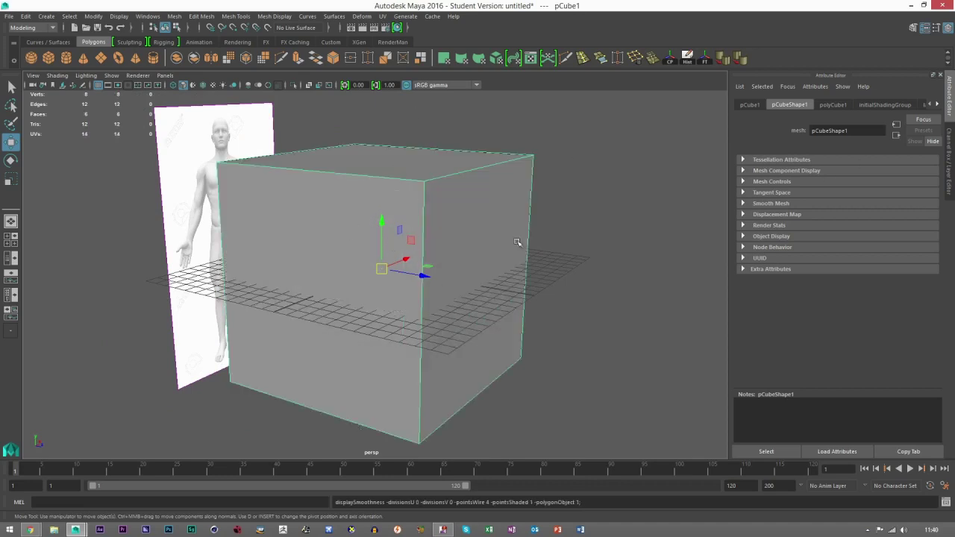
Insert horizontal edge loops close to the cube's upper and lower edges and leave the edge loop tool.
click(581, 58)
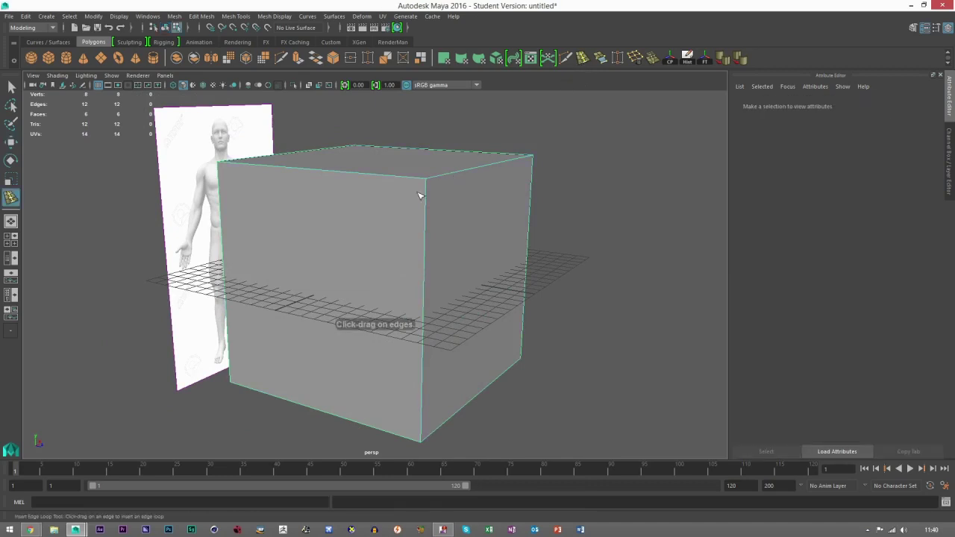
scroll(416, 226, up, 2)
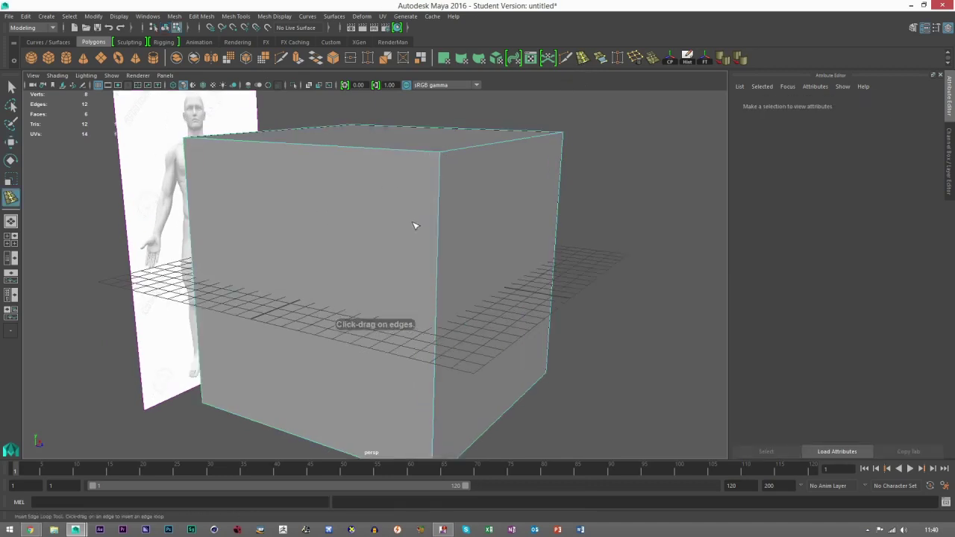
drag(441, 160, 439, 329)
click(11, 142)
scroll(356, 273, down, 2)
click(417, 256)
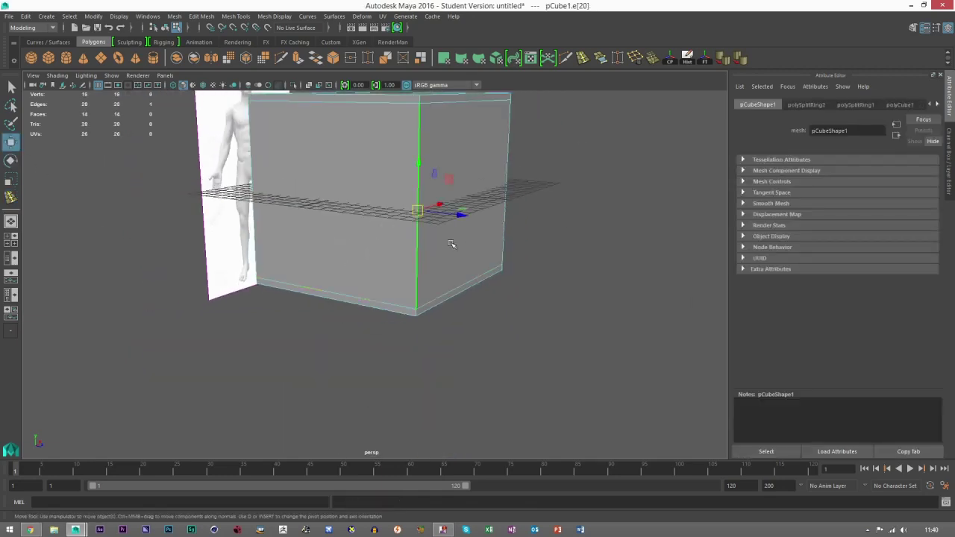
Turn on the cube's smooth preview and show the Modeling Toolkit.
scroll(452, 244, down, 3)
key(3)
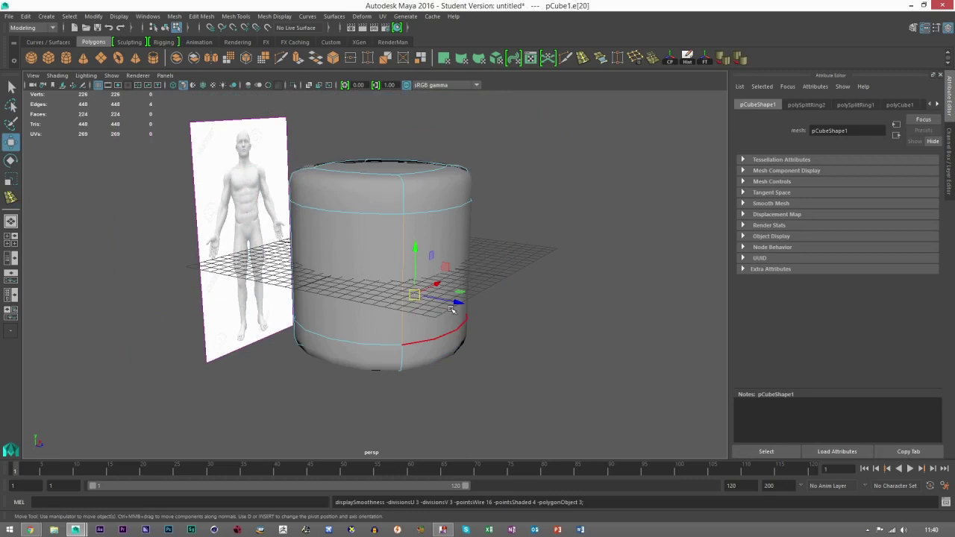
click(911, 28)
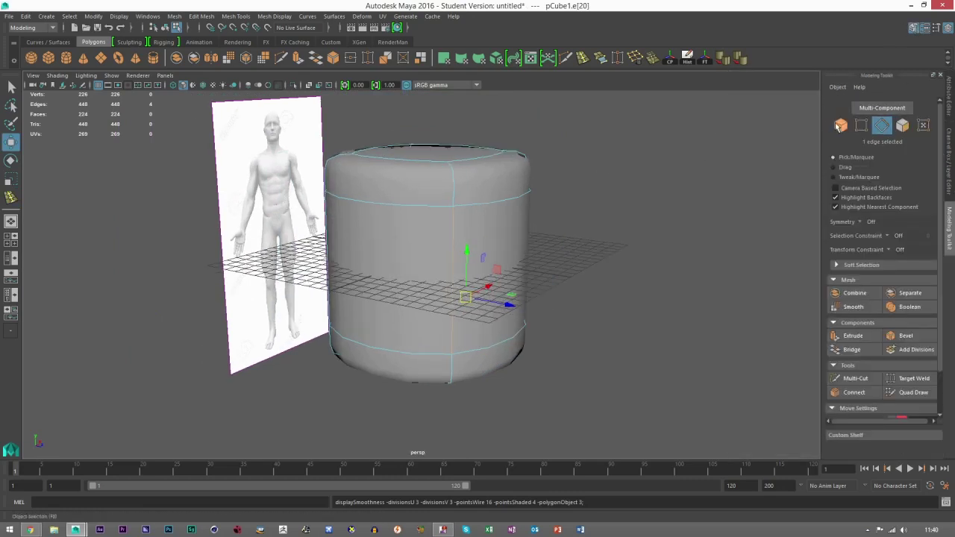
click(514, 203)
click(513, 203)
click(574, 297)
Examine how the two horizontal loops shape the smoothed cube, and switch back to the unsmoothed display.
alt+drag(399, 277, 316, 167)
click(401, 288)
scroll(384, 231, up, 2)
click(575, 272)
alt+drag(550, 324, 505, 296)
click(505, 296)
key(1)
click(631, 270)
alt+drag(631, 270, 617, 217)
click(582, 299)
alt+drag(597, 303, 603, 261)
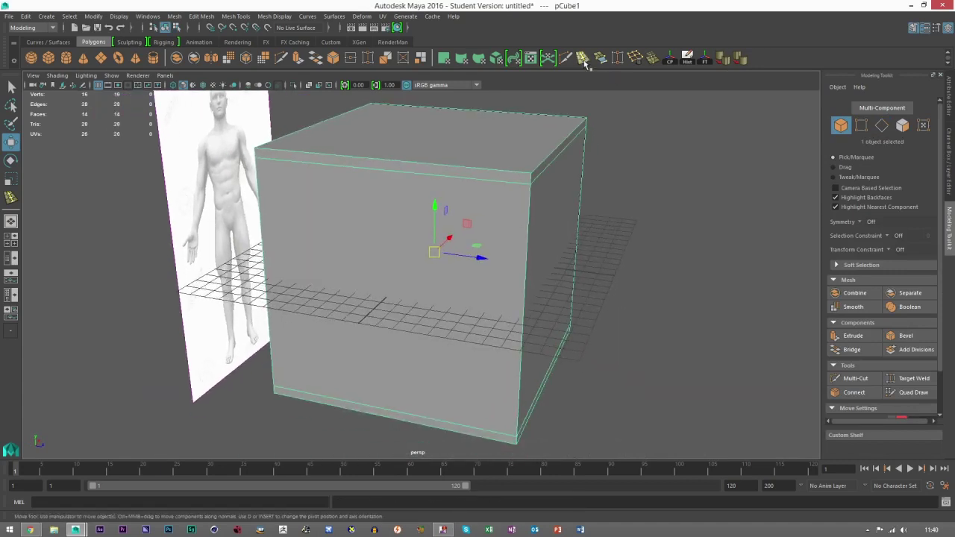
Insert edge loops beside the cube's vertical edges on all sides and return to object selection.
click(582, 58)
click(520, 177)
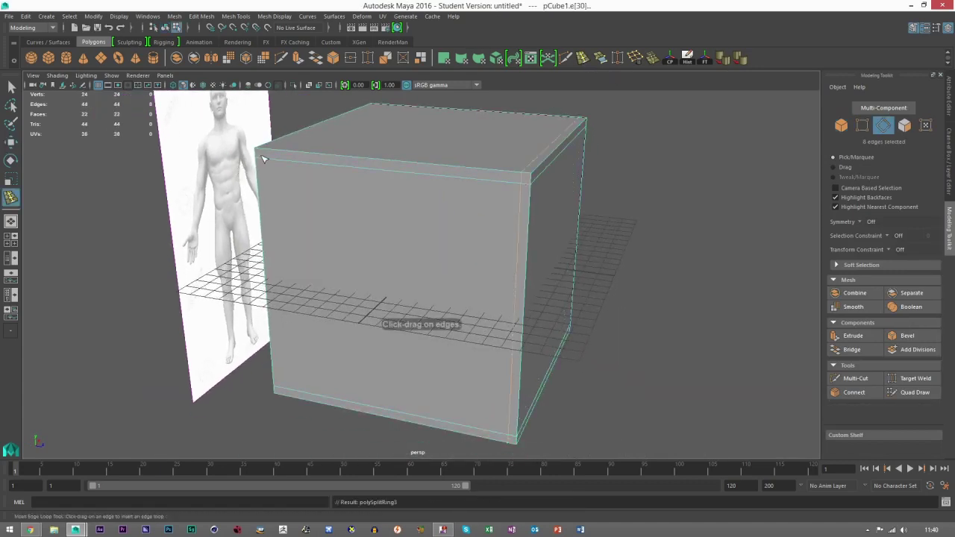
click(264, 157)
alt+drag(563, 243, 368, 209)
drag(288, 170, 289, 176)
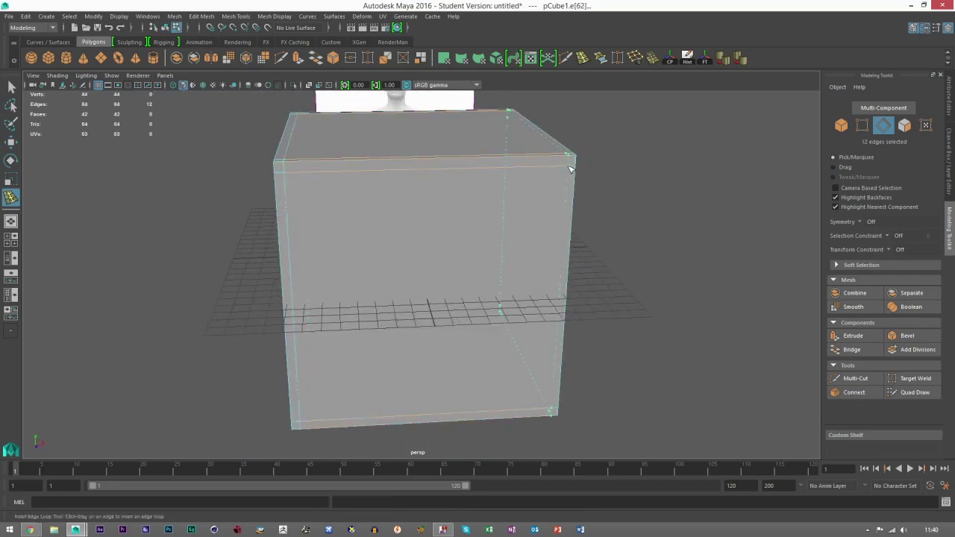
click(845, 131)
click(11, 141)
Examine the cube with supporting loops in smooth preview, and switch back to the unsmoothed display.
alt+drag(238, 224, 347, 229)
click(435, 227)
alt+drag(415, 256, 433, 251)
key(3)
click(653, 249)
alt+drag(515, 325, 567, 338)
click(455, 312)
alt+drag(454, 312, 481, 300)
key(1)
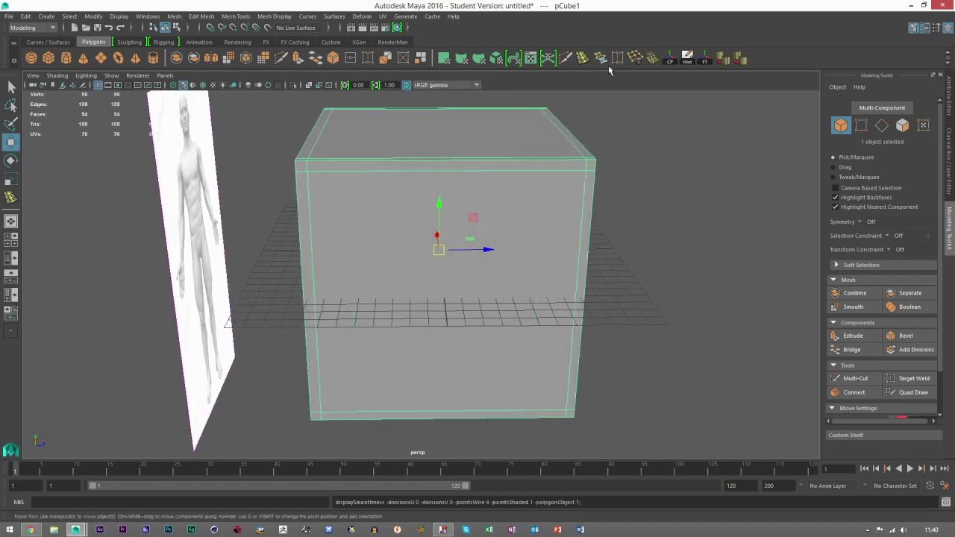
Insert edge loops through the middle of the cube in all three directions and return to object selection.
key(y)
click(445, 175)
alt+drag(555, 189, 422, 190)
click(425, 172)
alt+drag(432, 224, 457, 254)
click(462, 260)
key(w)
key(F8)
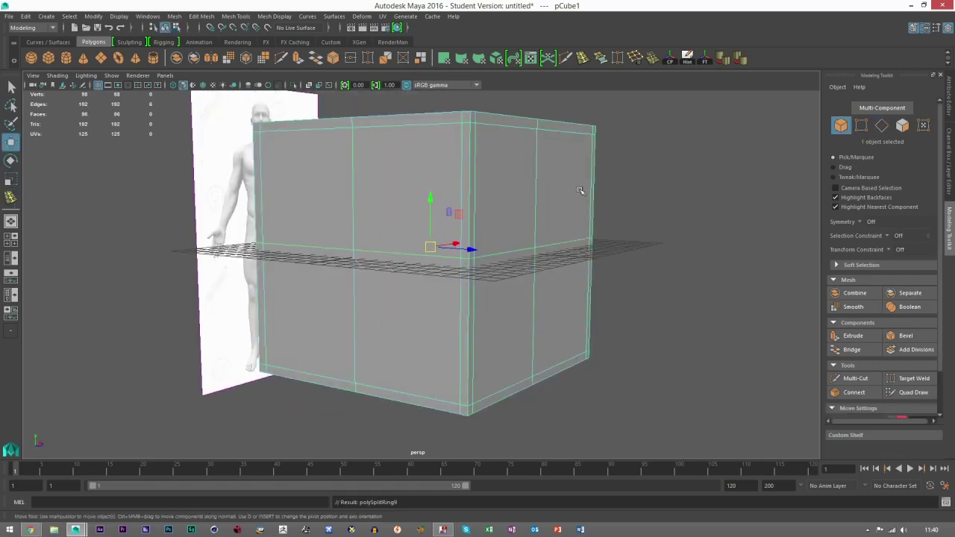
Turn on the cube's smooth preview and examine its tightened corners and edges up close.
key(3)
click(621, 216)
alt+drag(492, 239, 540, 285)
scroll(542, 289, up, 6)
alt+drag(578, 216, 488, 179)
click(531, 196)
alt+middle_drag(415, 141, 410, 189)
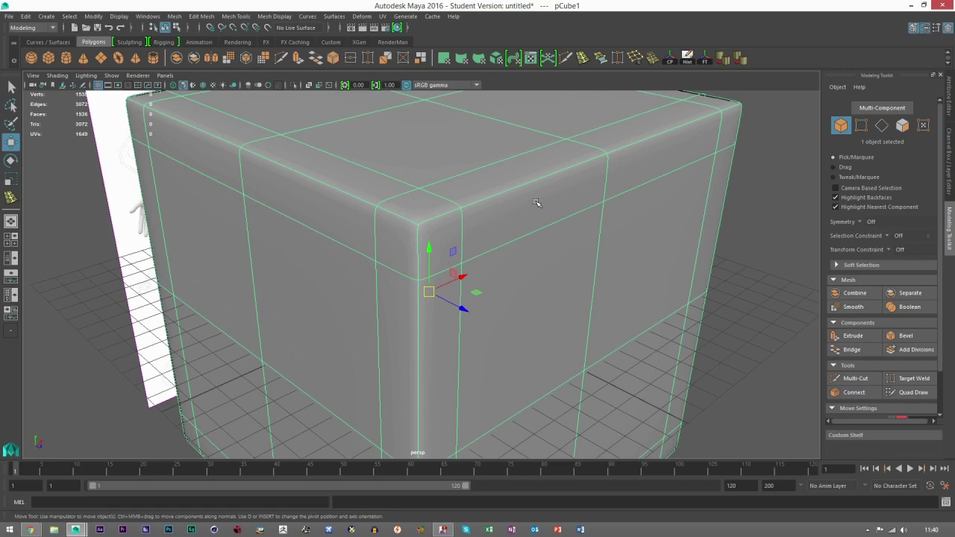
scroll(545, 256, down, 5)
Select the vertex at the middle of one side face in vertex mode and pull it outward.
alt+drag(545, 256, 573, 242)
click(861, 125)
click(390, 321)
click(357, 308)
alt+drag(357, 308, 320, 303)
alt+middle_drag(321, 303, 385, 285)
alt+drag(384, 284, 328, 280)
drag(411, 276, 551, 263)
click(557, 312)
click(547, 314)
Reposition vertices on the upper part of the cube, pulling them upward to deform the top.
alt+drag(694, 278, 573, 301)
drag(459, 170, 499, 191)
drag(478, 138, 478, 97)
click(391, 192)
drag(407, 162, 427, 77)
Move one more vertex on the side of the deformed cube and return to object mode.
alt+drag(422, 185, 488, 179)
click(651, 180)
drag(612, 227, 636, 226)
key(F8)
click(634, 225)
alt+drag(540, 212, 472, 223)
click(502, 226)
Turn off the deformed cube's smooth preview.
key(1)
click(597, 183)
alt+drag(586, 190, 520, 286)
click(491, 252)
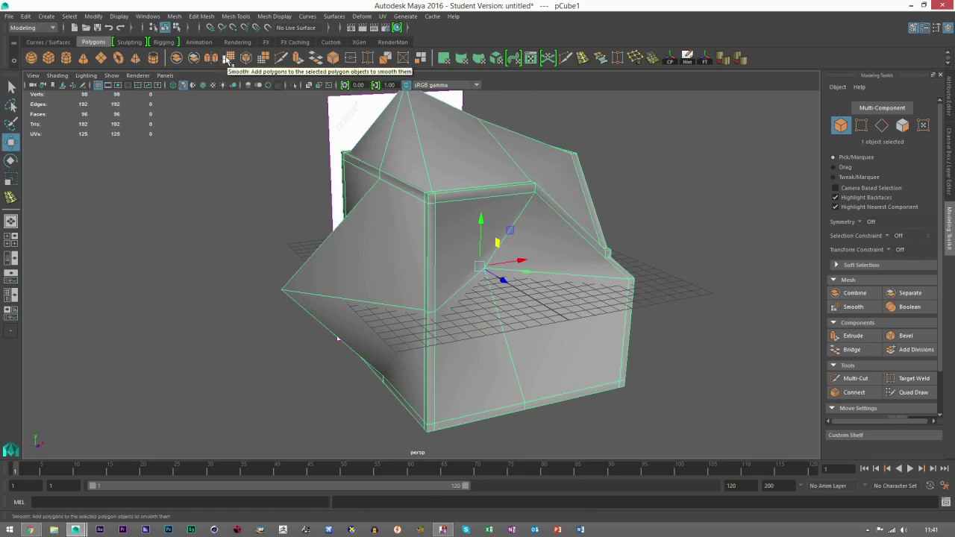
Apply the Smooth operation to the deformed cube with Divisions set to 1.
click(230, 59)
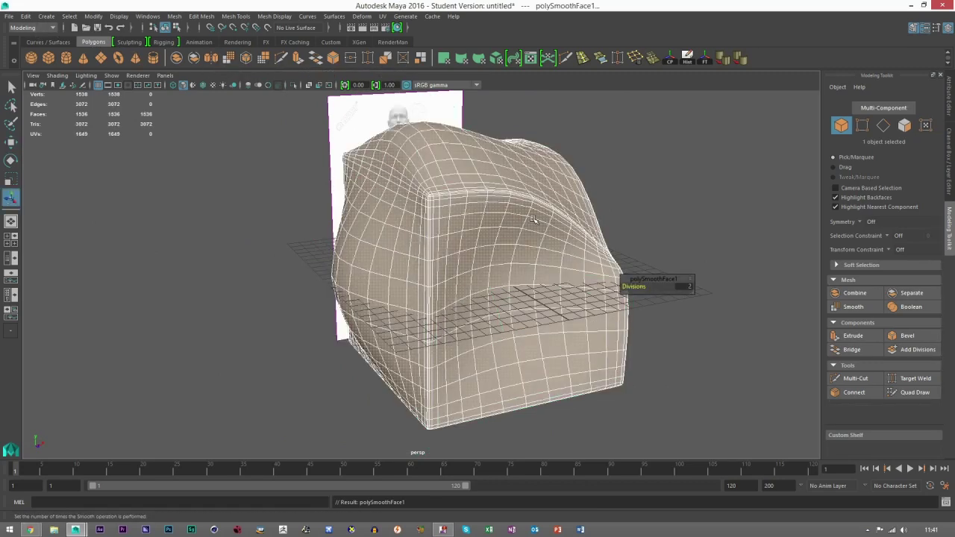
alt+middle_drag(486, 196, 433, 244)
alt+drag(432, 244, 410, 281)
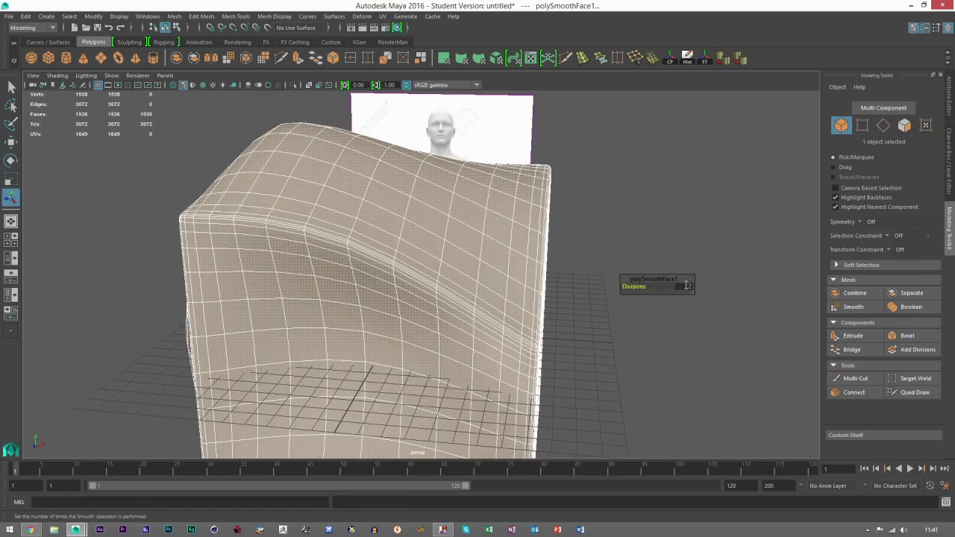
text(1)
key(Return)
Examine the smoothed cube's new polygon layout from several angles with the mesh selected.
scroll(454, 282, down, 3)
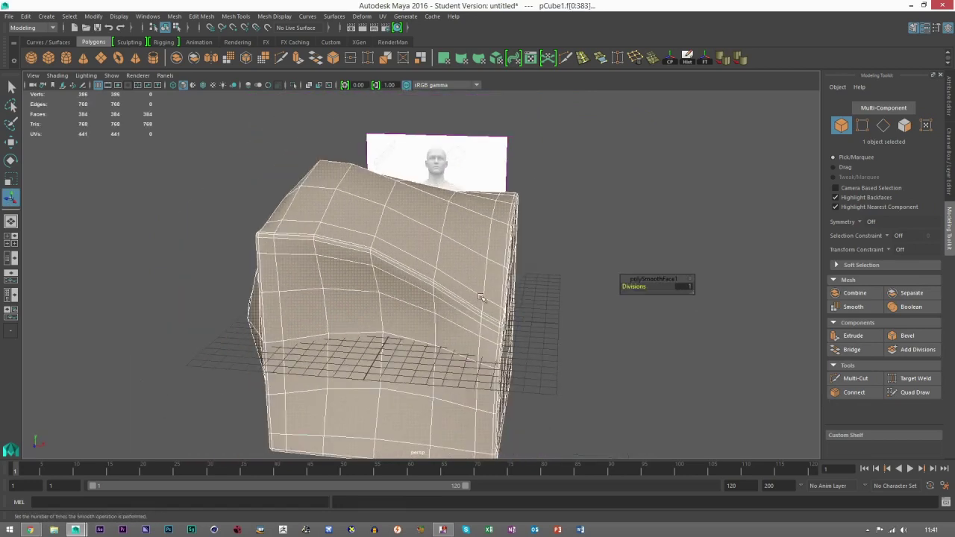
alt+drag(410, 292, 662, 298)
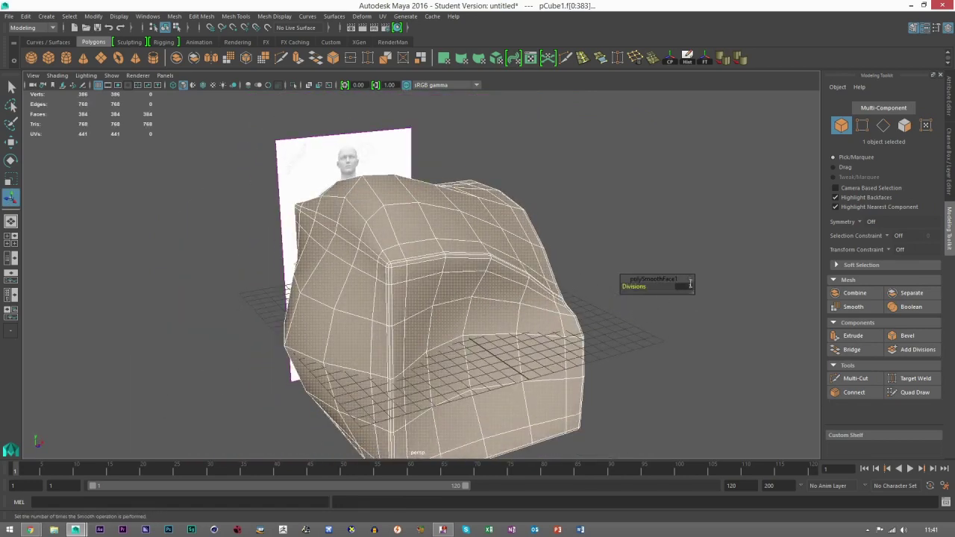
click(655, 242)
alt+drag(537, 275, 437, 274)
scroll(422, 272, up, 2)
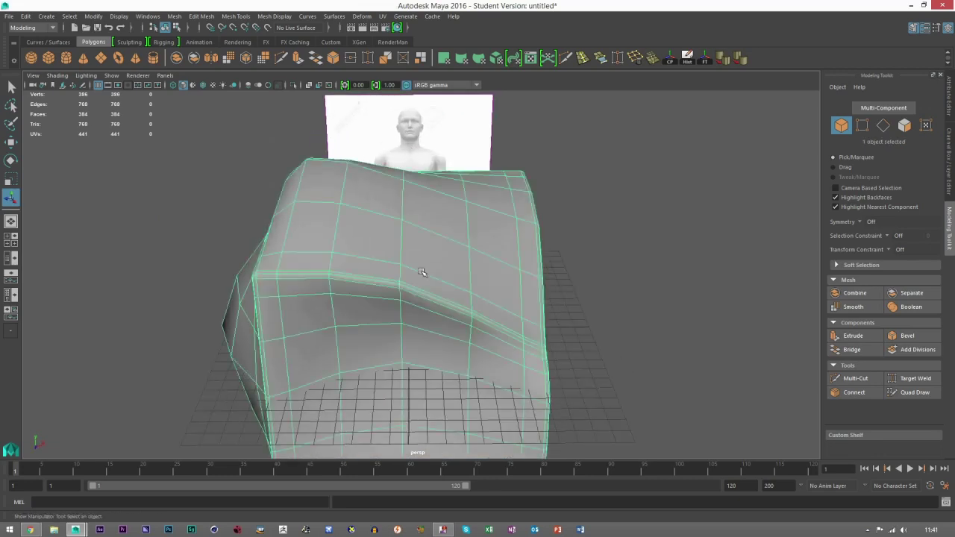
click(358, 257)
alt+drag(353, 257, 432, 274)
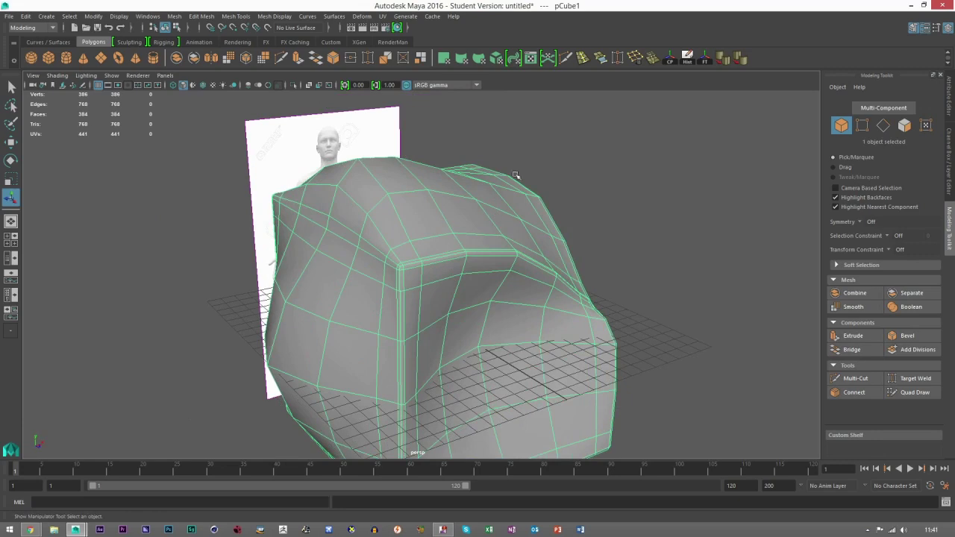
Delete the smoothed cube and bring up the front view of the body reference image.
key(Delete)
key(space)
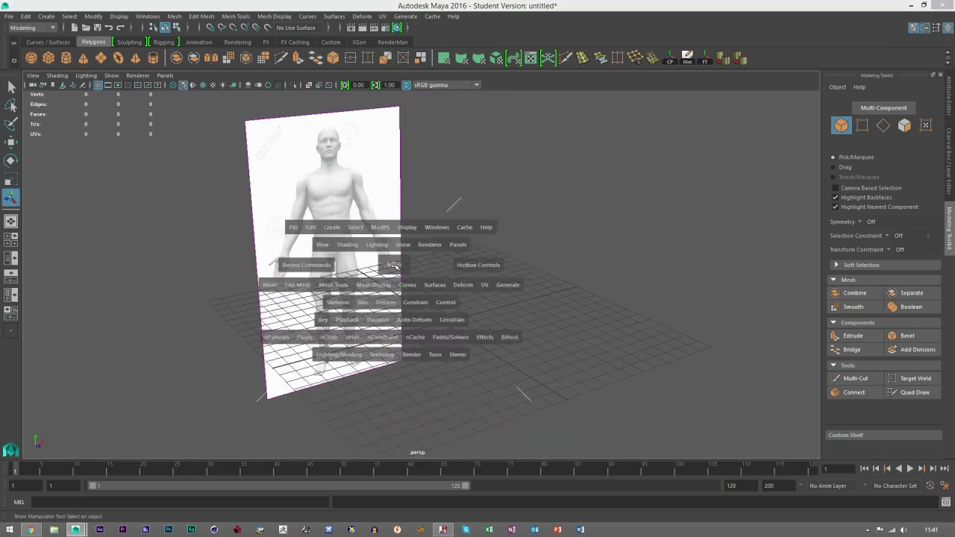
key(space)
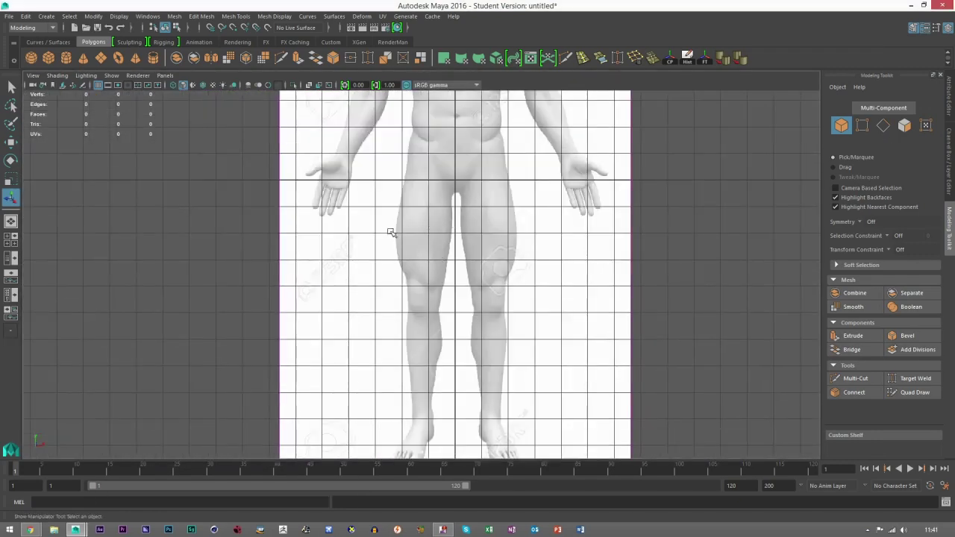
Create a polygon cylinder at the grid origin and frame it in the perspective view.
click(66, 58)
key(space)
key(space)
alt+drag(541, 275, 473, 285)
alt+right_drag(473, 285, 467, 340)
alt+middle_drag(466, 339, 497, 299)
scroll(498, 299, up, 3)
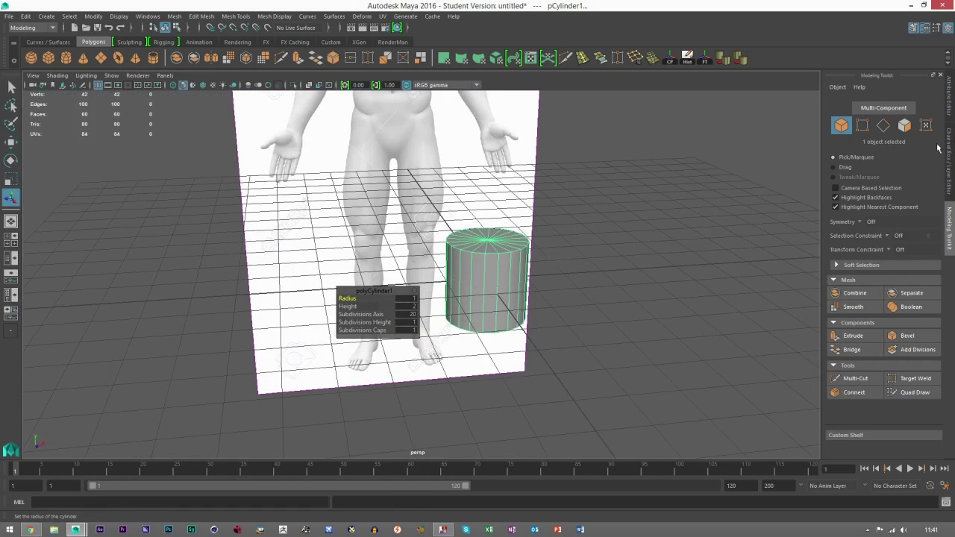
Set the new cylinder's Subdivisions Axis to 8.
click(412, 314)
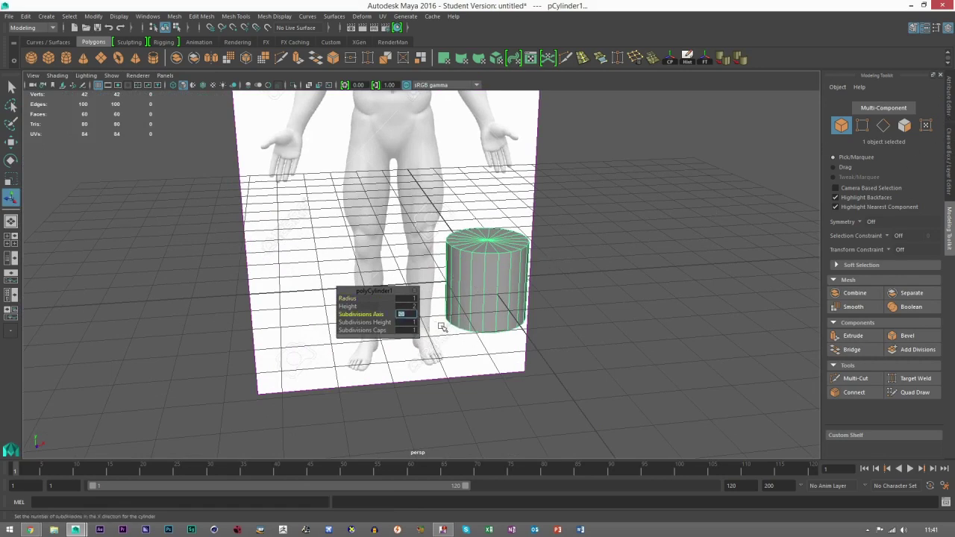
text(8)
key(Return)
click(608, 308)
Try the Smooth operation on the eight-sided cylinder, reducing its Divisions to 1.
click(503, 288)
click(228, 61)
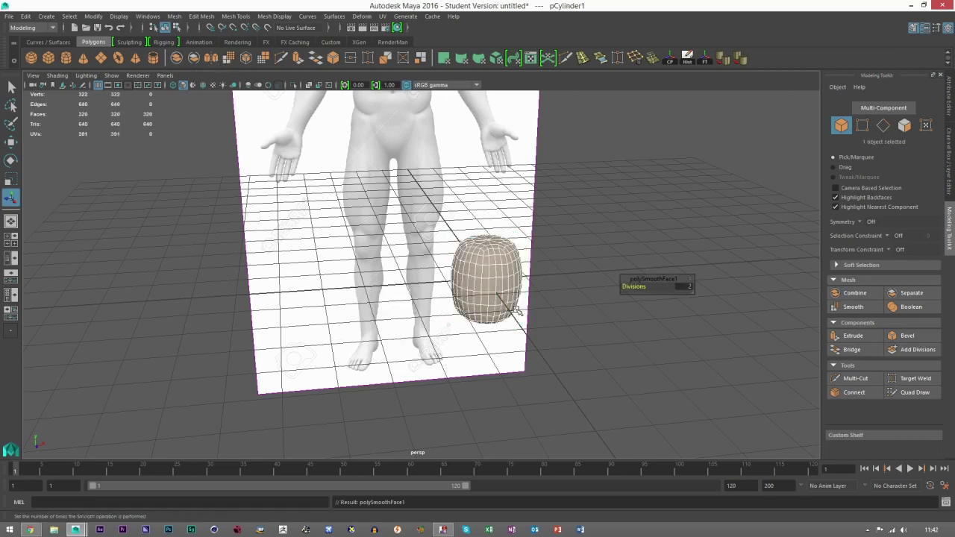
scroll(513, 292, up, 5)
alt+drag(561, 308, 686, 309)
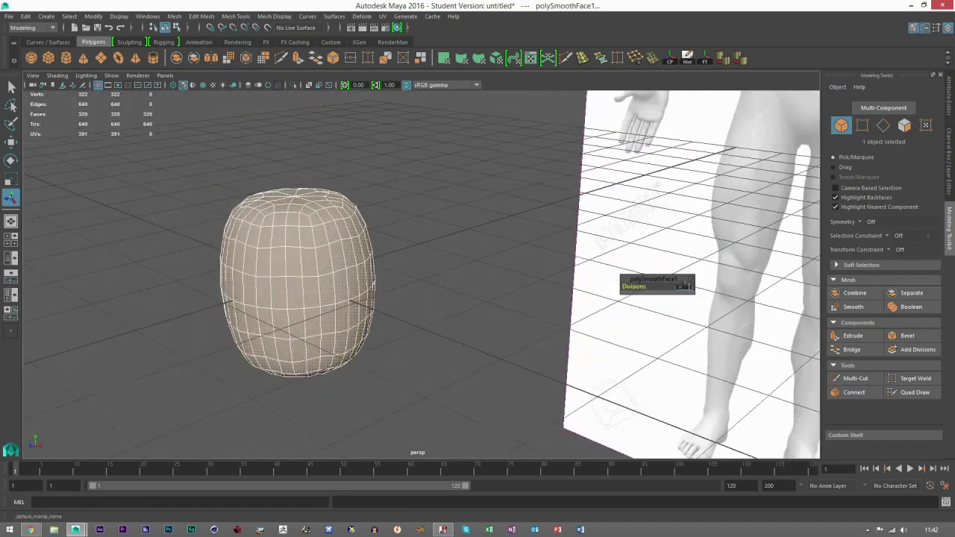
text(1)
key(Return)
click(485, 281)
alt+drag(310, 335, 455, 370)
click(402, 328)
Undo the Smooth operation on the cylinder.
key(ctrl+z)
key(ctrl+z)
key(ctrl+z)
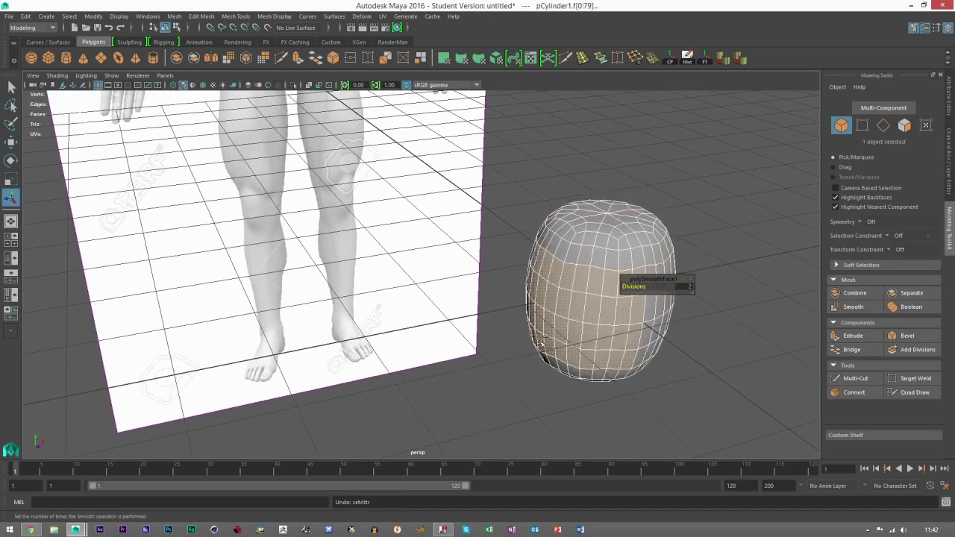
key(ctrl+z)
scroll(580, 307, down, 2)
Delete all the faces of the cylinder's upper and lower caps, keeping only the side faces.
click(584, 234)
click(497, 271)
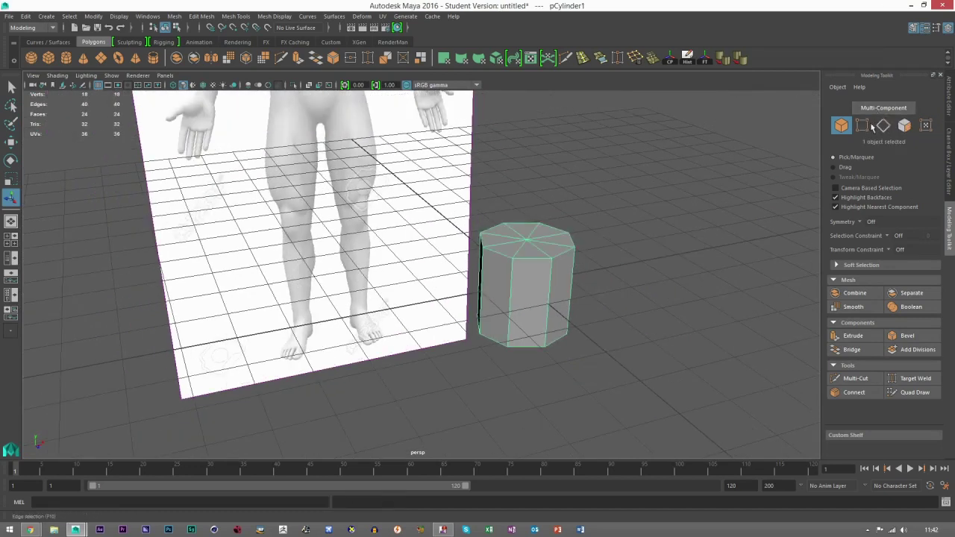
click(905, 128)
alt+drag(630, 295, 565, 203)
double_click(527, 242)
ctrl+drag(462, 216, 546, 282)
key(Delete)
In the front view, turn on X-Ray shading and move the open cylinder over the figure's right thigh.
key(space)
key(space)
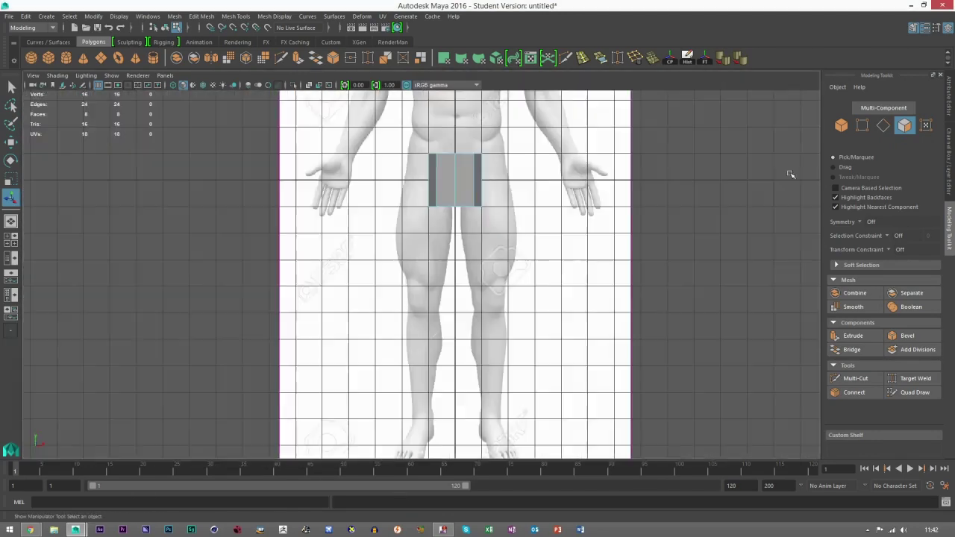
click(841, 129)
key(w)
alt+middle_drag(460, 242, 440, 303)
scroll(452, 327, up, 6)
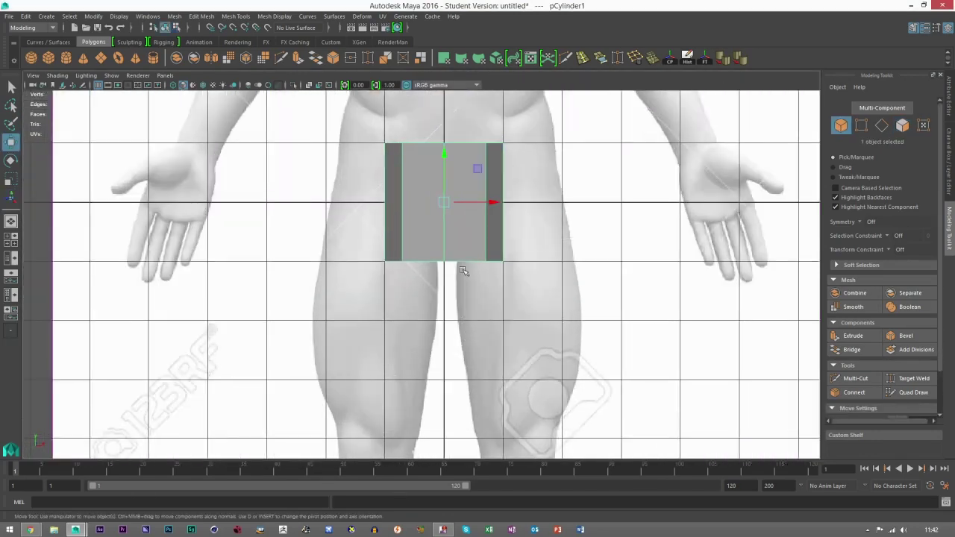
alt+middle_drag(431, 216, 468, 246)
click(309, 84)
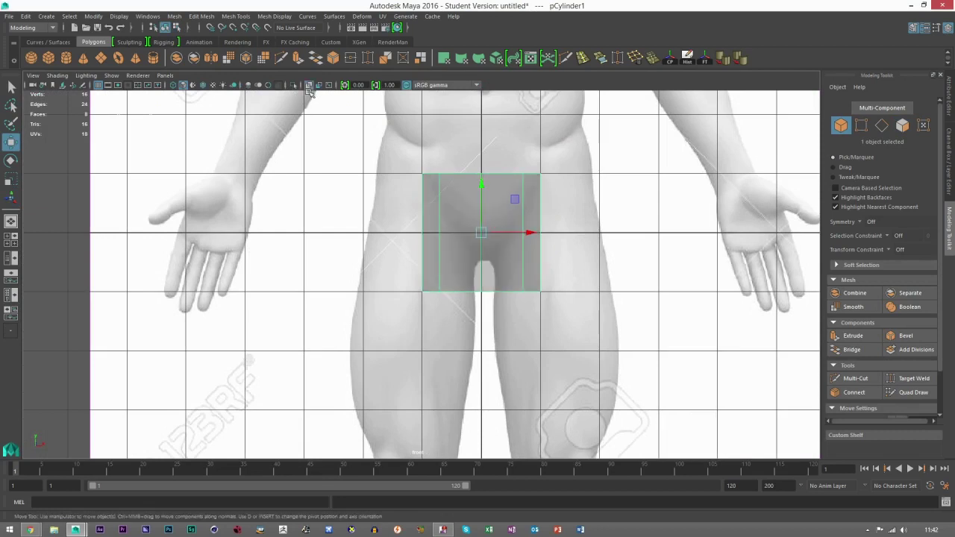
scroll(422, 275, up, 2)
drag(492, 222, 412, 332)
Rotate and move the cylinder's upper ring of vertices so it slopes from the outer hip down to the crotch.
click(861, 126)
drag(317, 227, 560, 321)
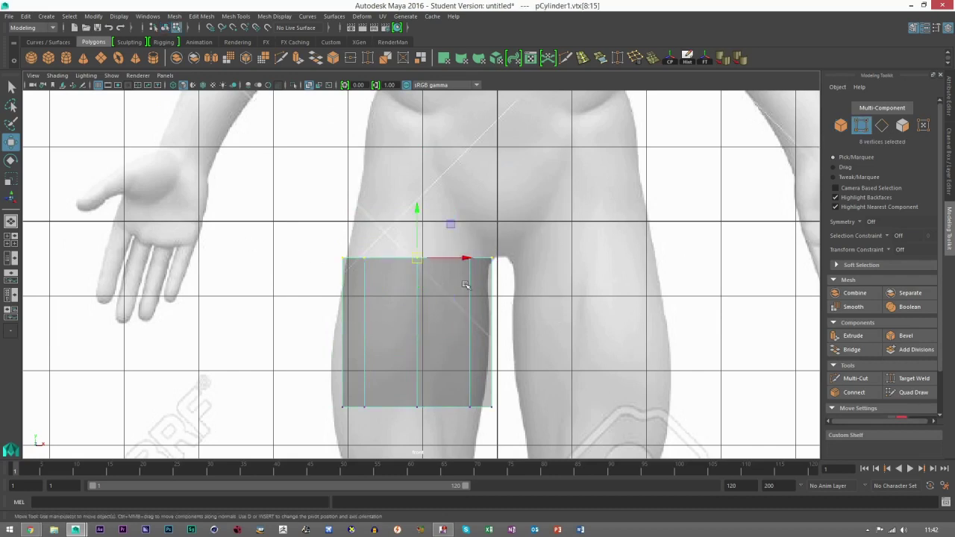
key(r)
scroll(420, 254, up, 2)
key(e)
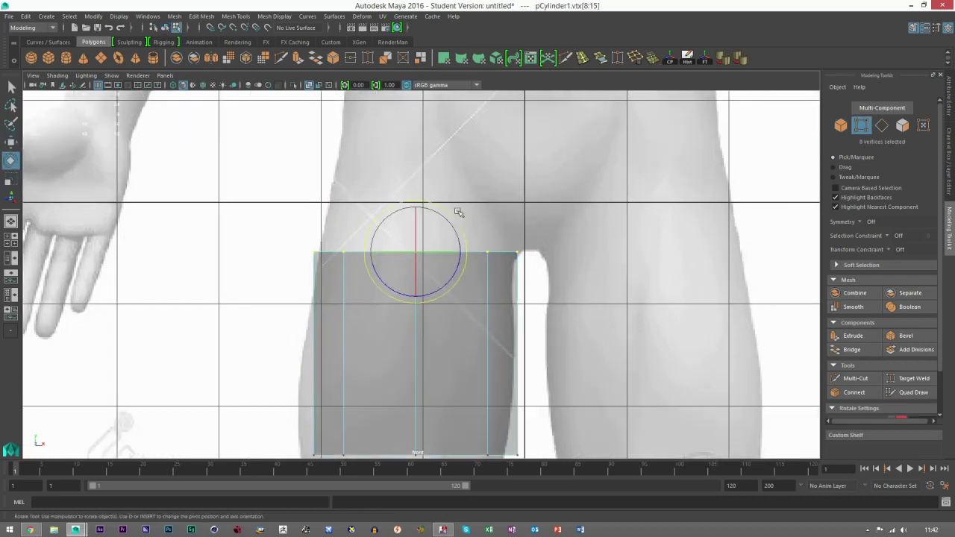
drag(437, 216, 446, 216)
drag(448, 218, 462, 175)
key(w)
key(e)
key(w)
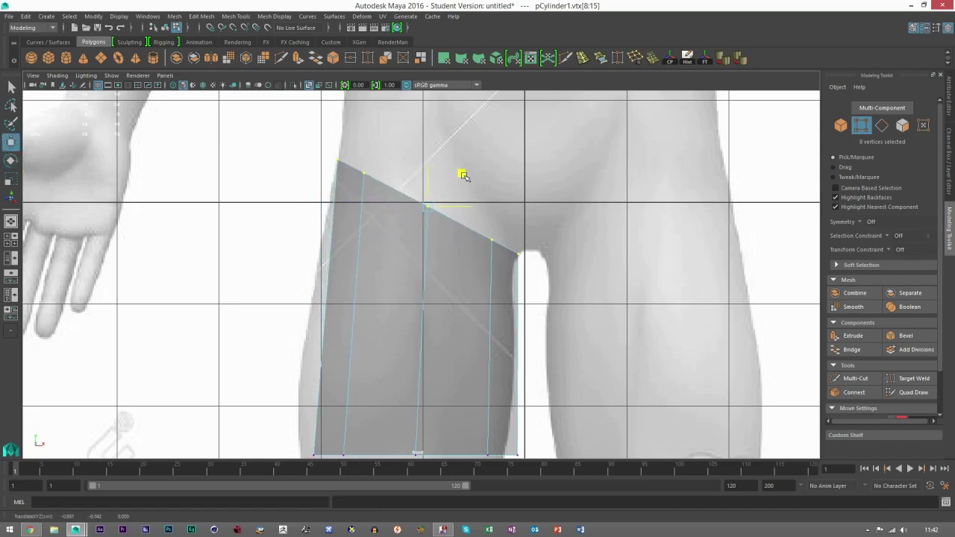
drag(473, 235, 529, 262)
click(556, 289)
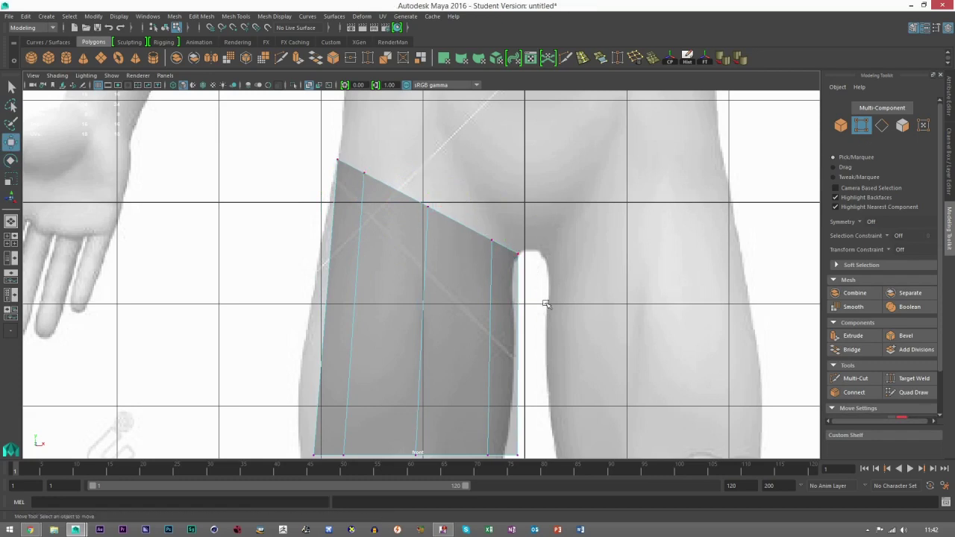
Raise the cylinder's lower ring of vertices to just below the crotch and scale it to the thigh's width.
alt+middle_drag(439, 316, 461, 262)
drag(310, 345, 613, 431)
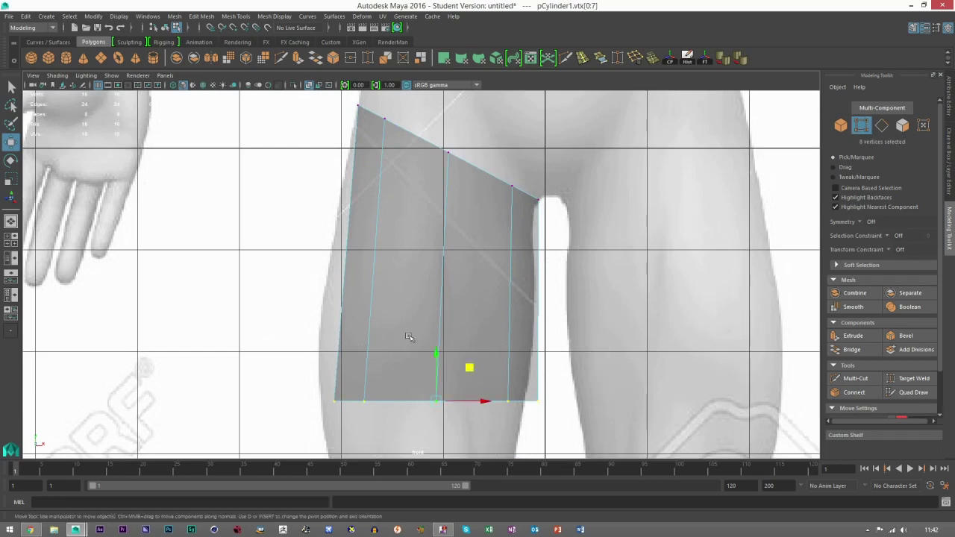
middle_drag(467, 367, 466, 201)
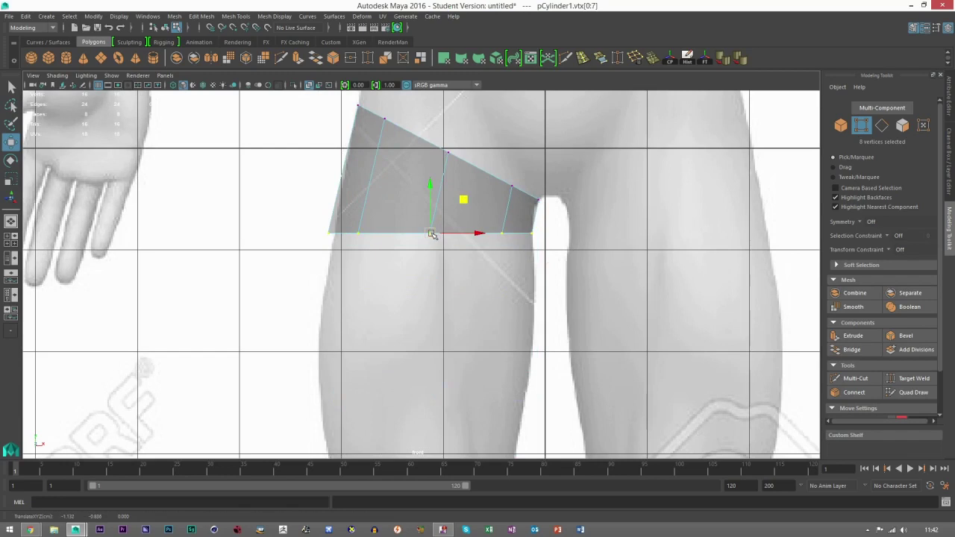
scroll(431, 235, up, 2)
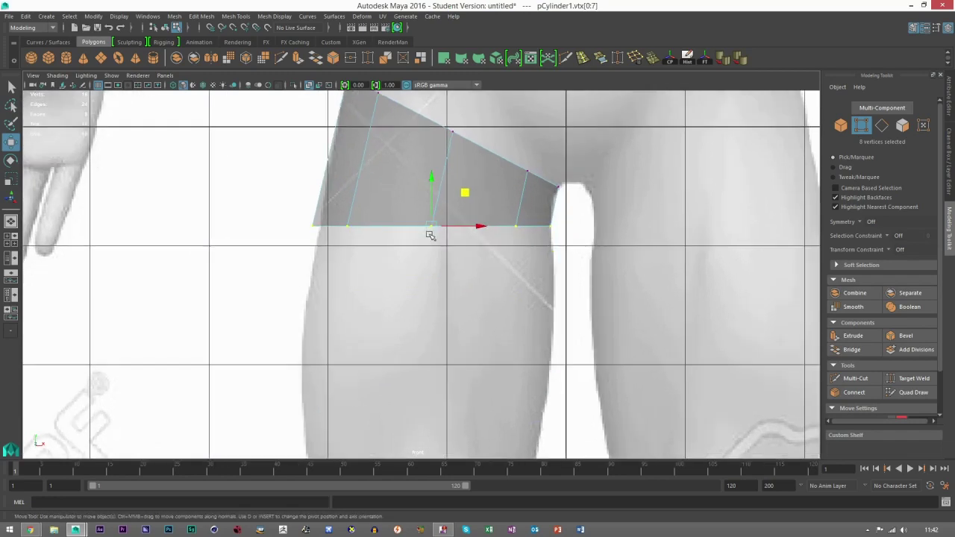
key(r)
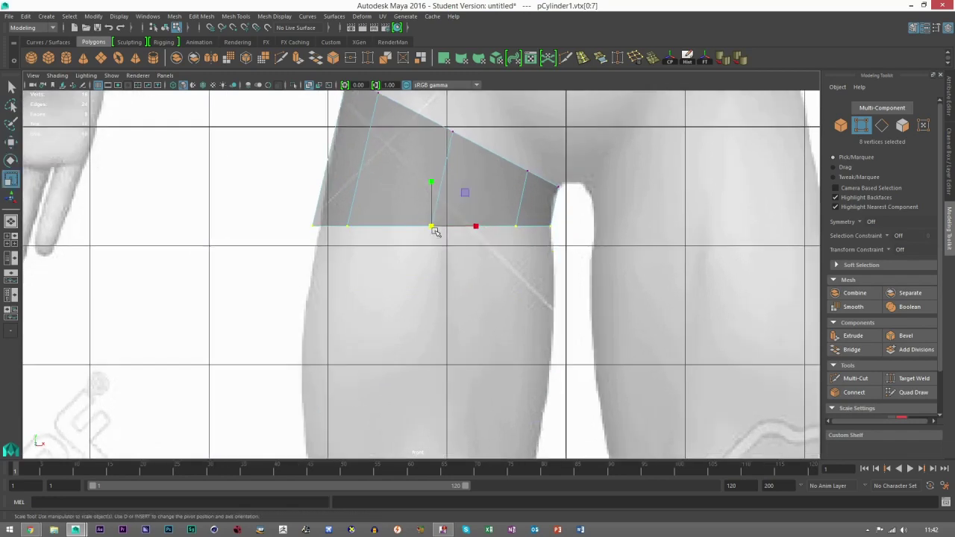
drag(434, 228, 429, 229)
key(w)
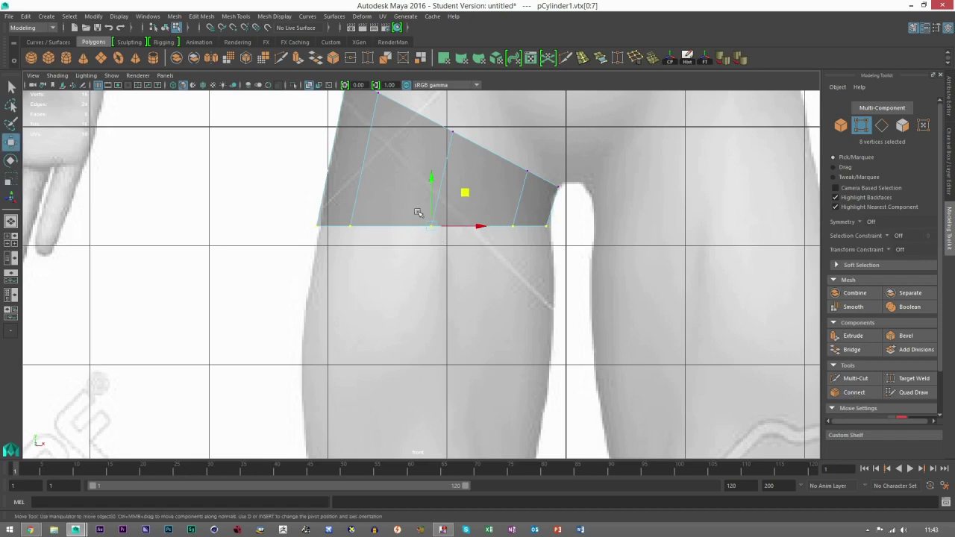
scroll(418, 213, up, 3)
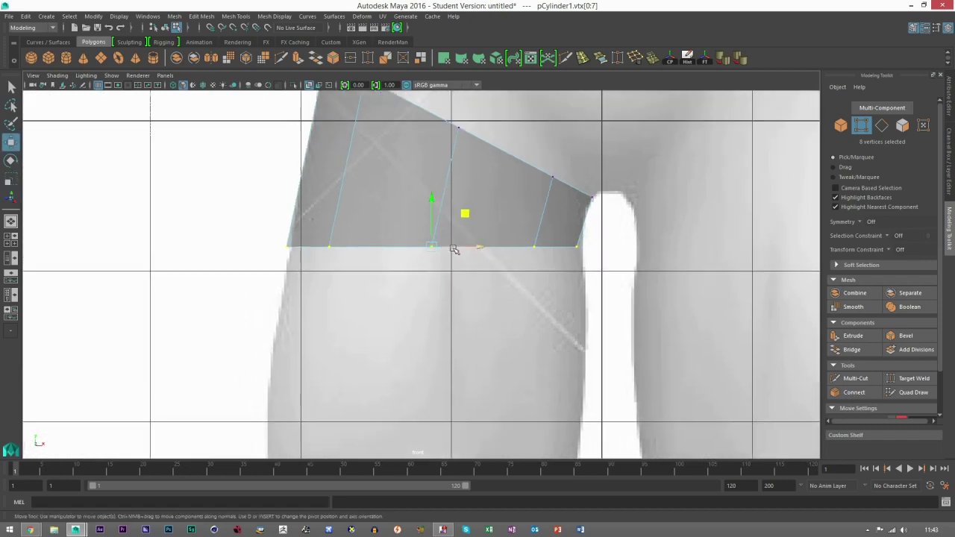
drag(454, 250, 459, 249)
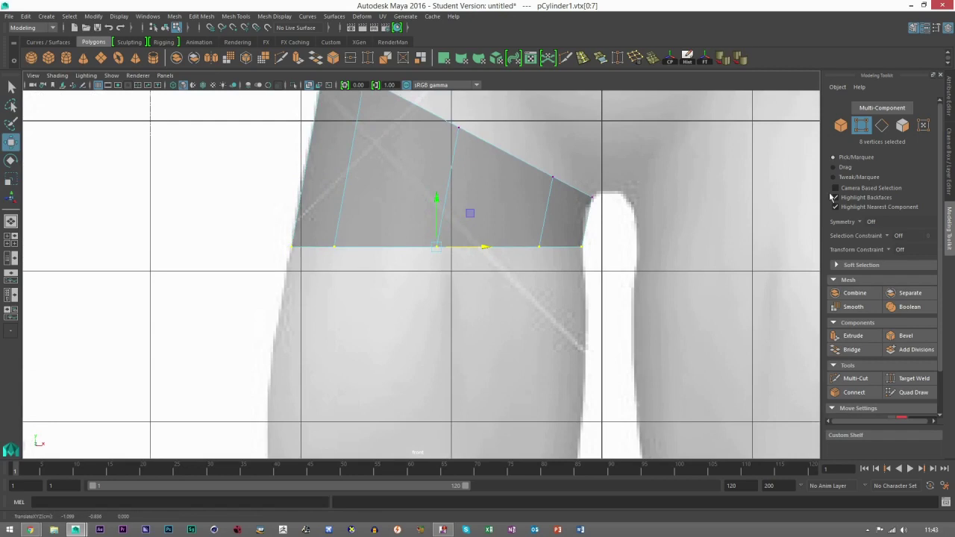
Extrude the cylinder's lower edge ring and pull the new edges down the thigh.
click(881, 125)
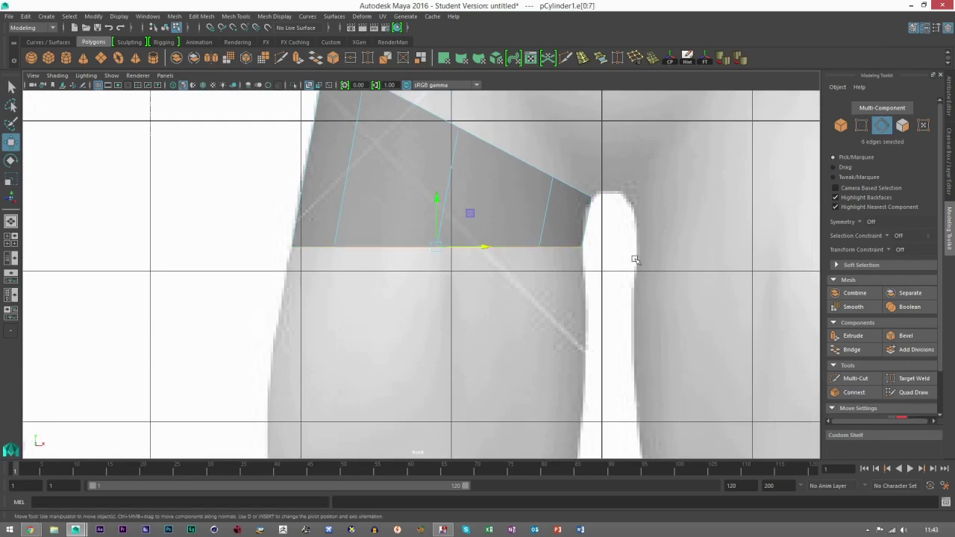
scroll(624, 295, down, 6)
alt+middle_drag(625, 295, 626, 284)
scroll(550, 288, up, 2)
click(853, 335)
scroll(451, 288, up, 2)
key(w)
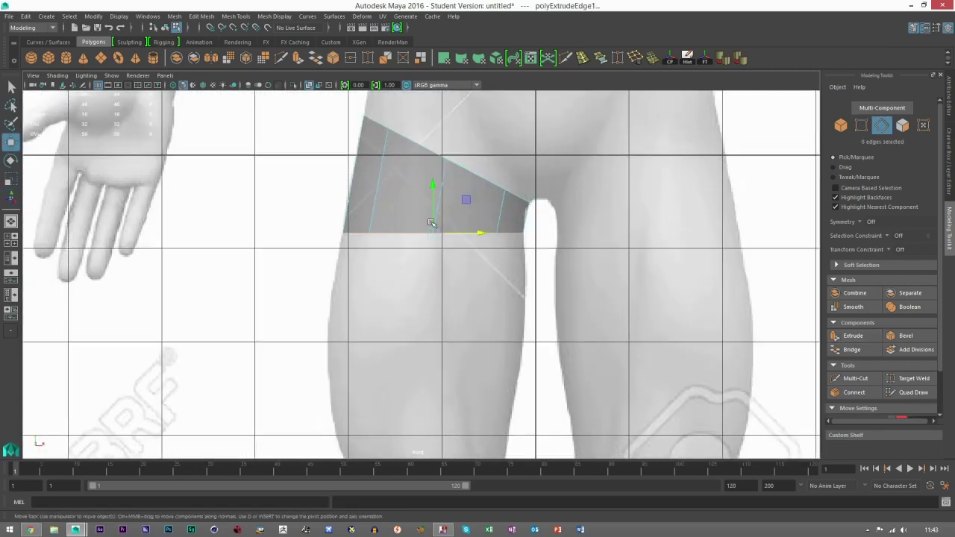
drag(435, 185, 435, 299)
Reposition the extruded edge ring on the upper thigh so its ends meet the thigh's outline.
scroll(476, 373, up, 2)
alt+middle_drag(477, 373, 494, 320)
drag(498, 317, 464, 328)
scroll(459, 319, up, 2)
key(r)
scroll(449, 320, up, 1)
key(w)
middle_drag(482, 292, 486, 228)
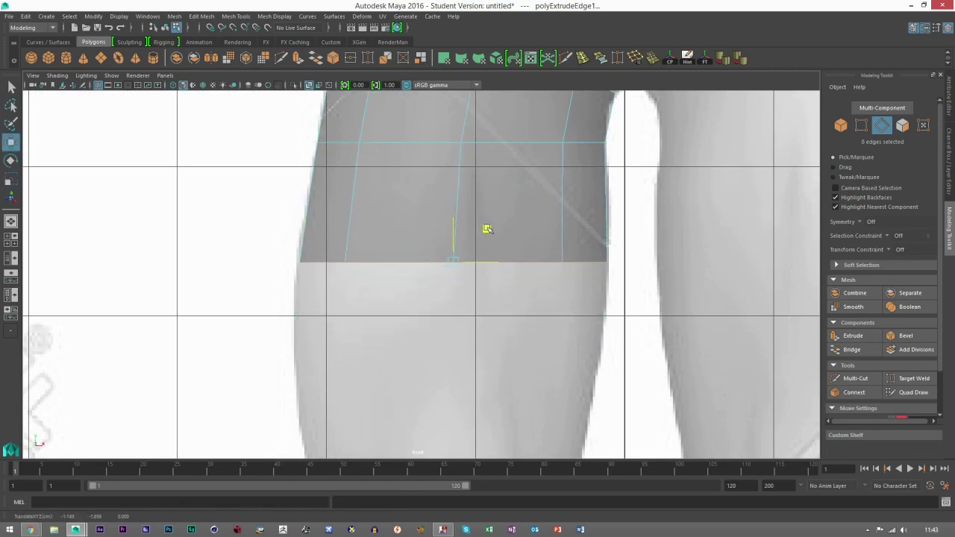
key(r)
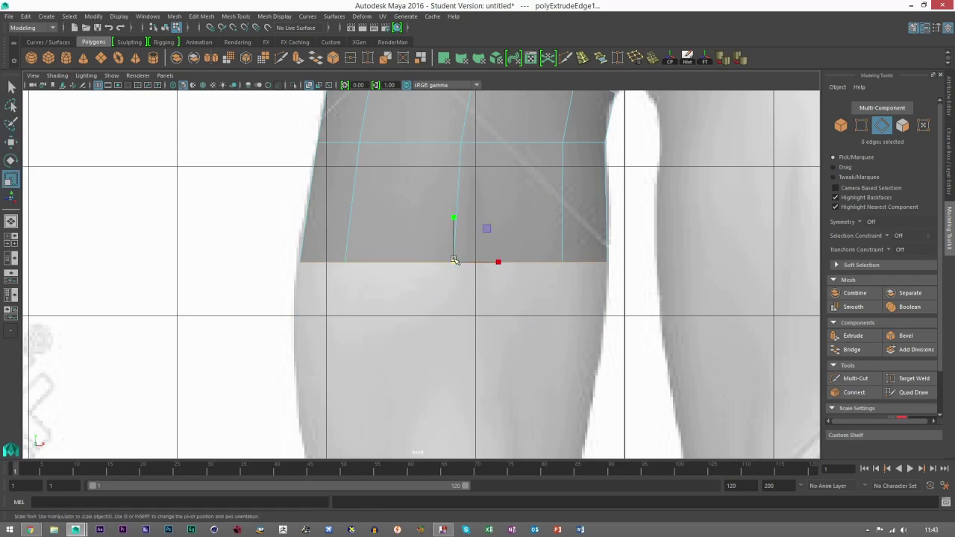
Extrude the lower edge ring again down to the middle of the thigh and scale and shift it to the outline.
key(ctrl+e)
key(w)
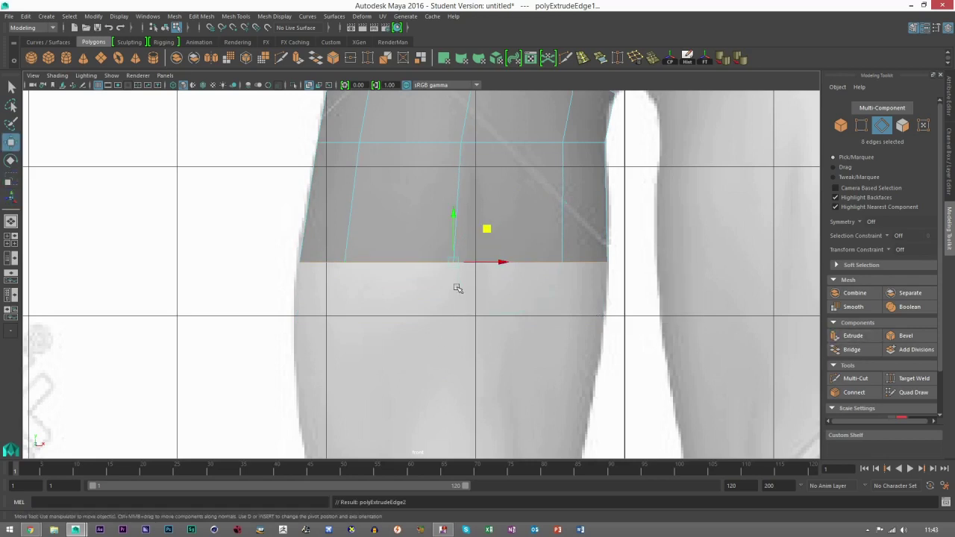
scroll(458, 288, down, 5)
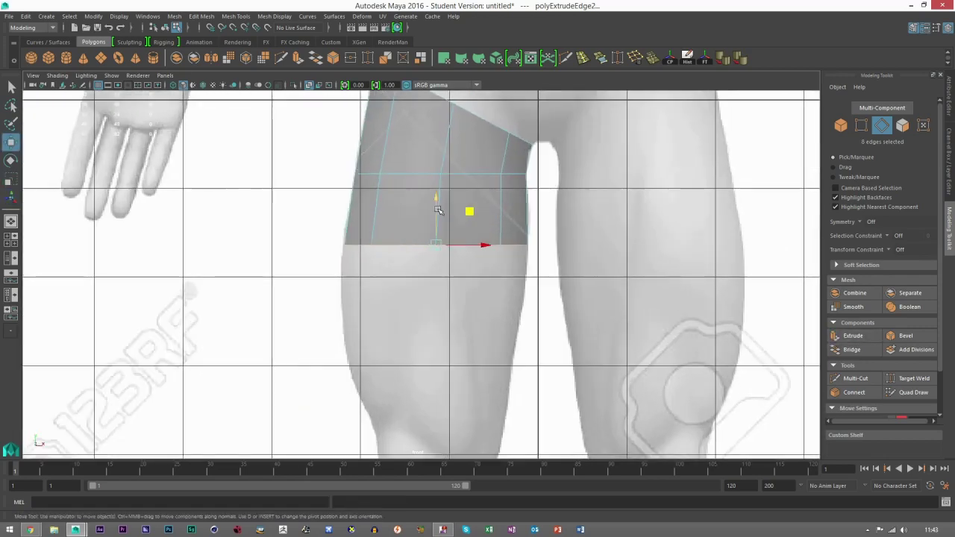
drag(439, 210, 437, 278)
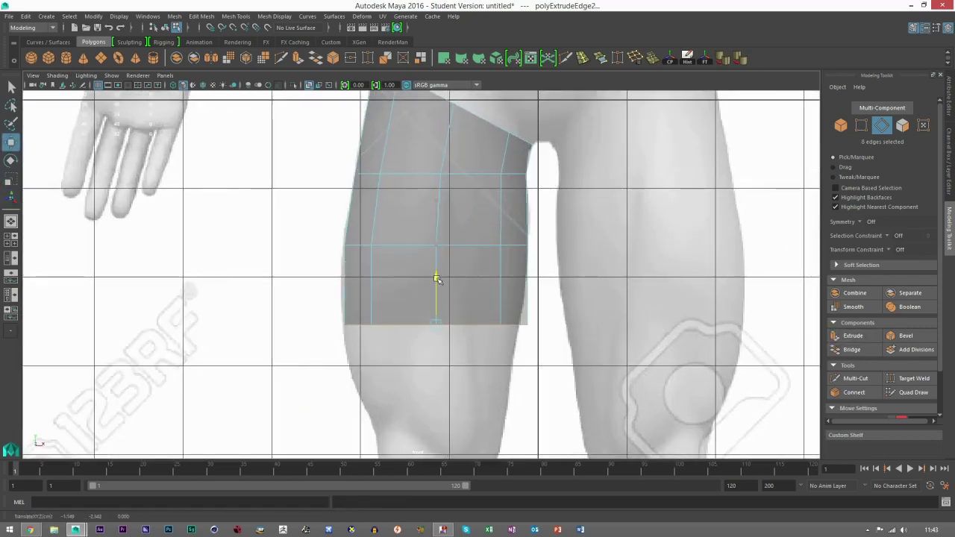
key(e)
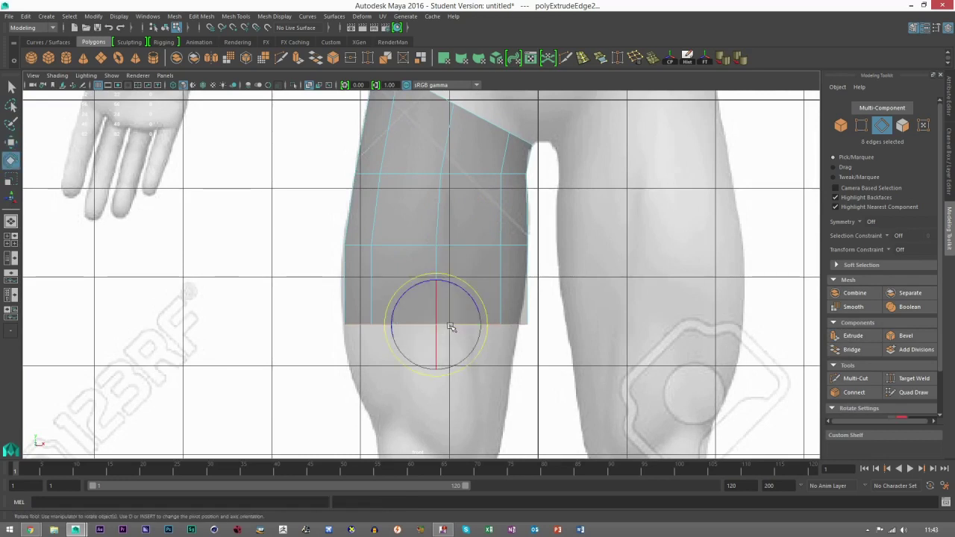
key(r)
drag(437, 324, 431, 326)
key(w)
scroll(431, 326, up, 4)
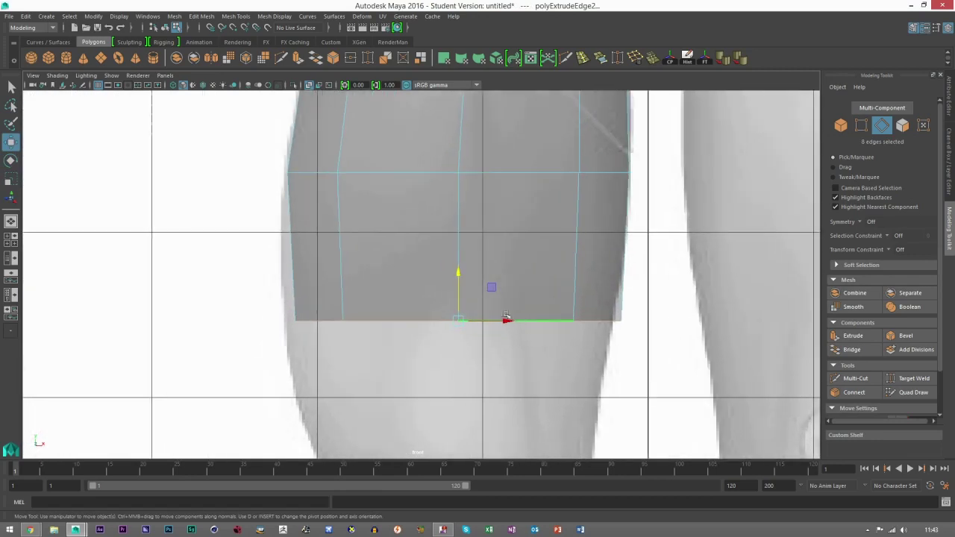
drag(505, 324, 495, 327)
Extrude the lower edge ring from mid-thigh to just above the knee and narrow it to the leg's outline.
alt+middle_drag(507, 280, 488, 199)
click(851, 337)
scroll(388, 277, down, 3)
drag(431, 209, 427, 283)
key(r)
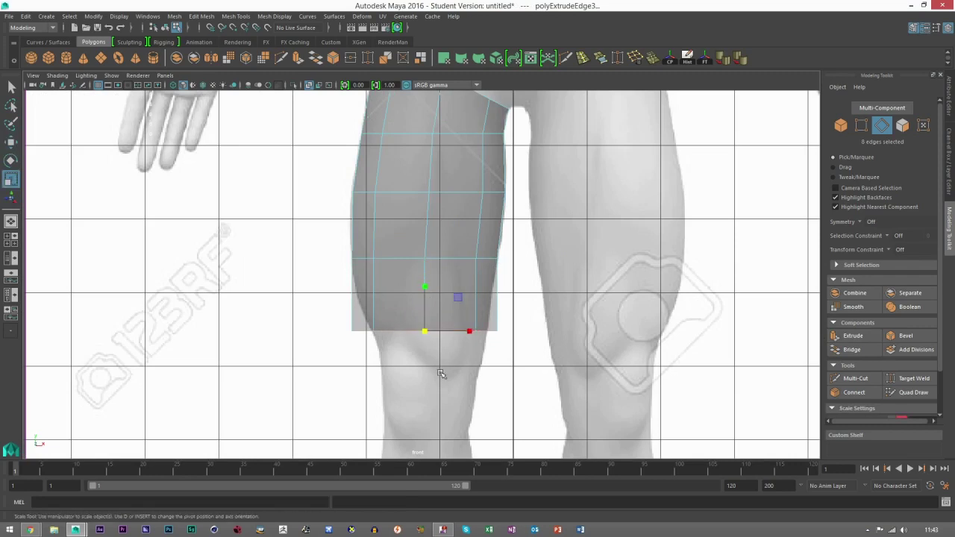
scroll(430, 334, up, 3)
drag(427, 366, 461, 367)
key(w)
Extrude the lower edge ring from above the knee down to the kneecap and scale it to the knee's width.
alt+middle_drag(457, 368, 381, 189)
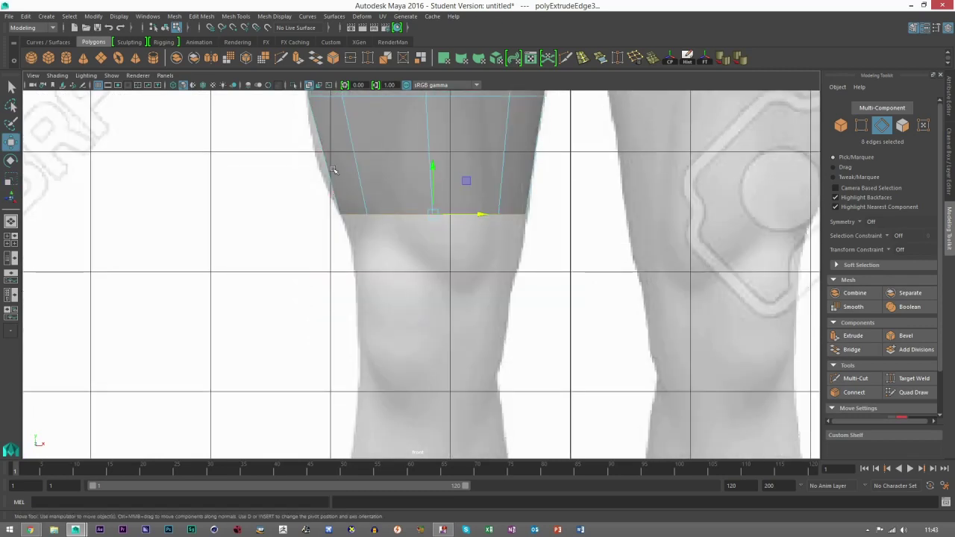
click(853, 335)
scroll(438, 157, up, 1)
drag(439, 157, 437, 341)
key(r)
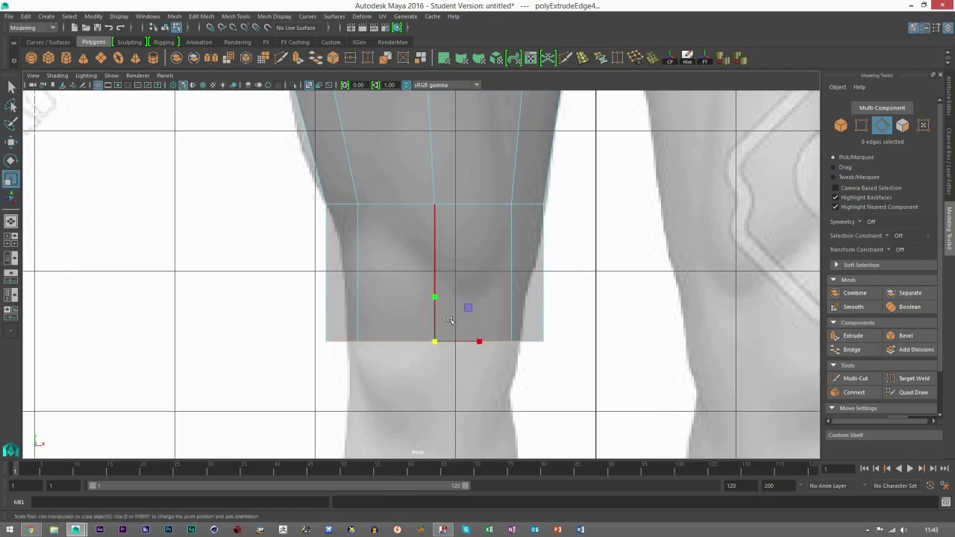
scroll(459, 352, up, 3)
alt+middle_drag(459, 352, 428, 340)
drag(428, 340, 383, 339)
key(w)
Extrude the lower edge ring from the kneecap to the top of the shin and scale and shift it to the outline.
alt+middle_drag(454, 340, 439, 232)
key(g)
key(w)
scroll(440, 250, down, 10)
drag(422, 233, 423, 292)
scroll(442, 318, up, 8)
key(r)
alt+middle_drag(441, 319, 440, 290)
key(w)
drag(436, 319, 435, 319)
scroll(434, 325, up, 1)
key(r)
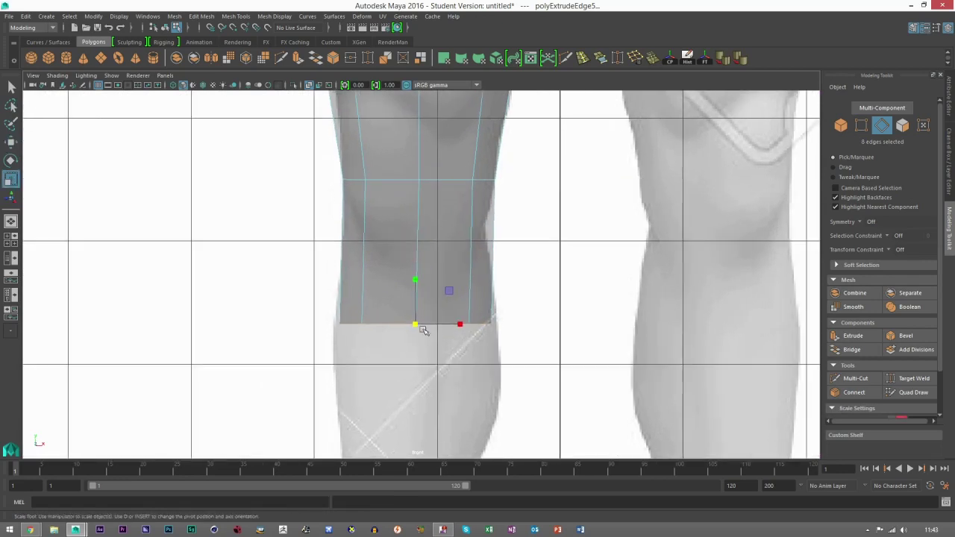
Insert an edge loop just below the kneecap, narrow it, and shift it up to the knee's narrowest point.
click(583, 58)
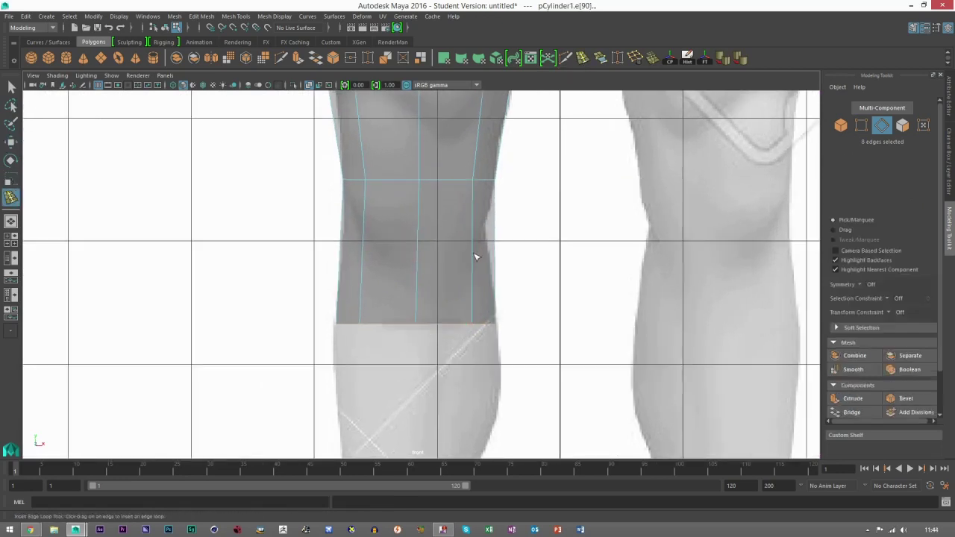
click(474, 254)
key(r)
drag(418, 254, 407, 262)
key(w)
drag(450, 219, 446, 206)
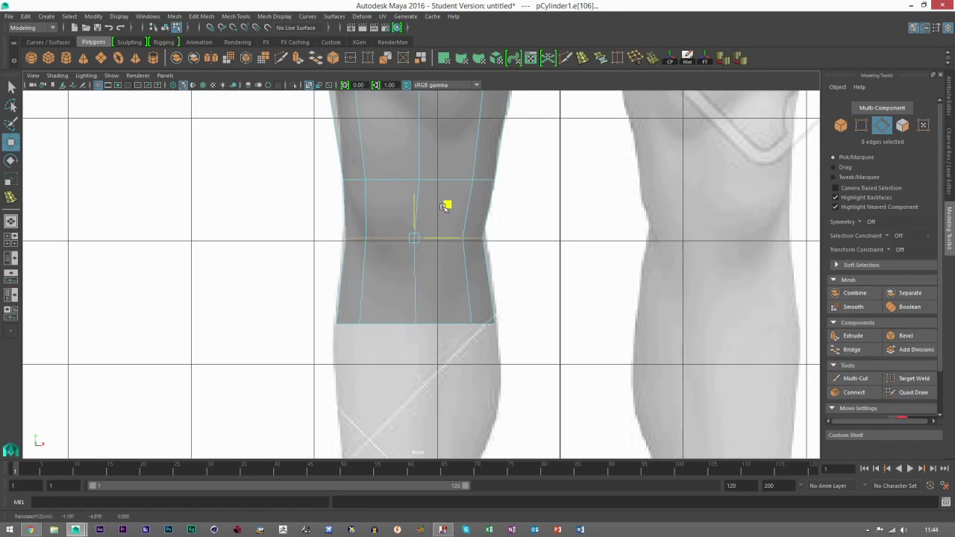
key(r)
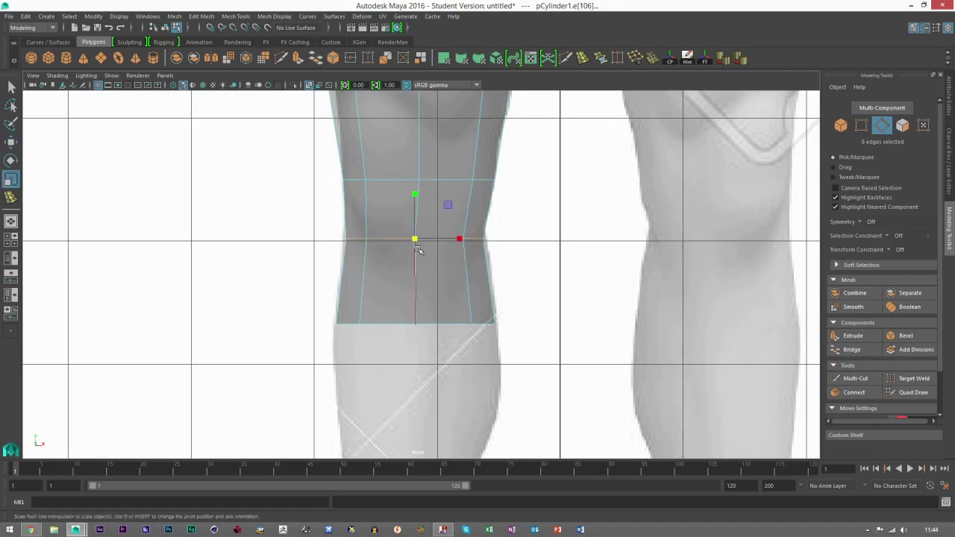
key(w)
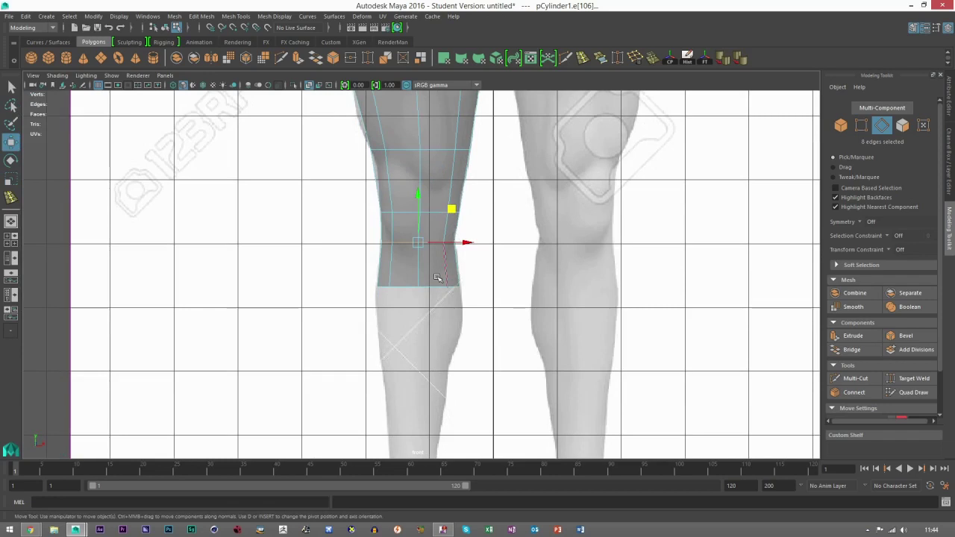
Extrude the lower edge ring from below the knee down to the lower calf and scale it to the outline.
click(852, 336)
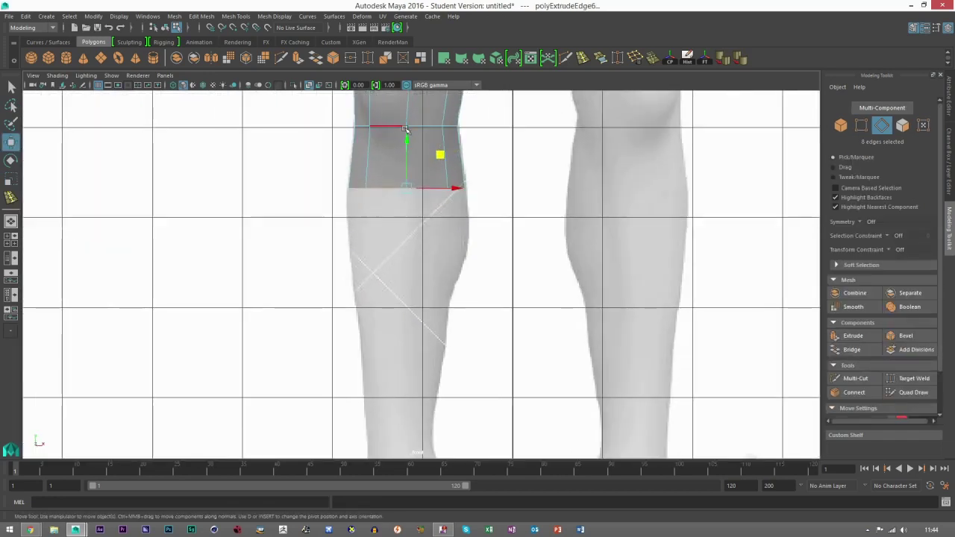
drag(407, 168, 407, 220)
key(r)
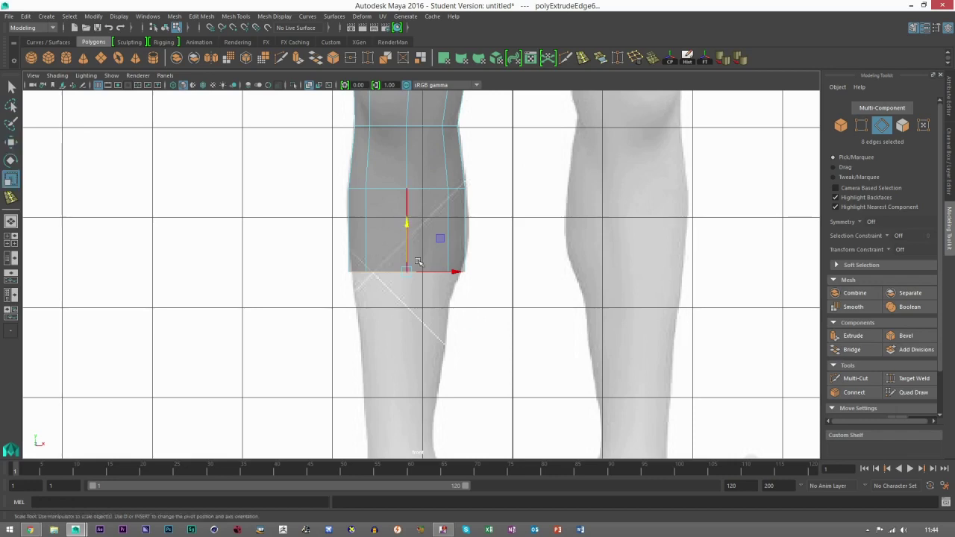
scroll(403, 239, up, 3)
key(w)
alt+middle_drag(474, 183, 465, 274)
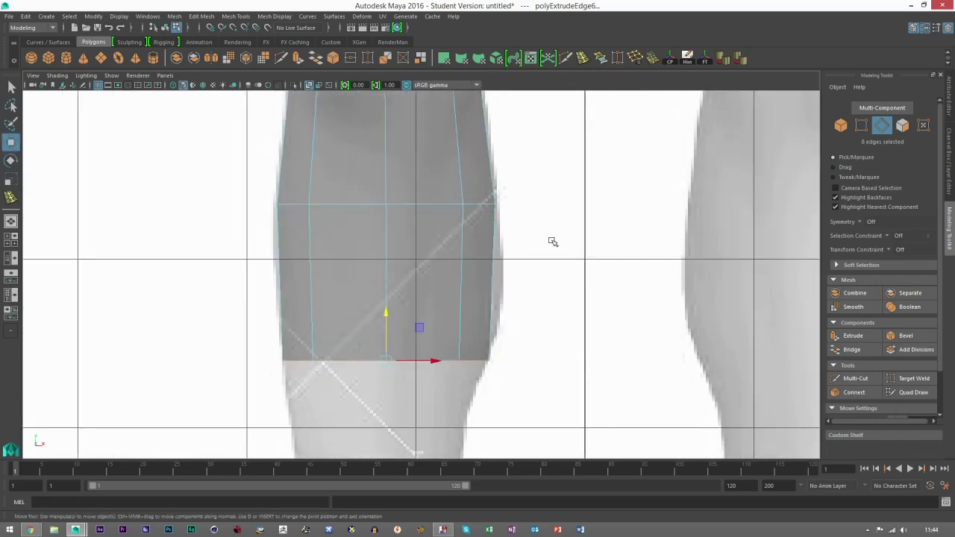
Insert an edge loop across the middle of the calf and widen and shift it to the calf's bulge.
click(582, 58)
drag(462, 282, 461, 287)
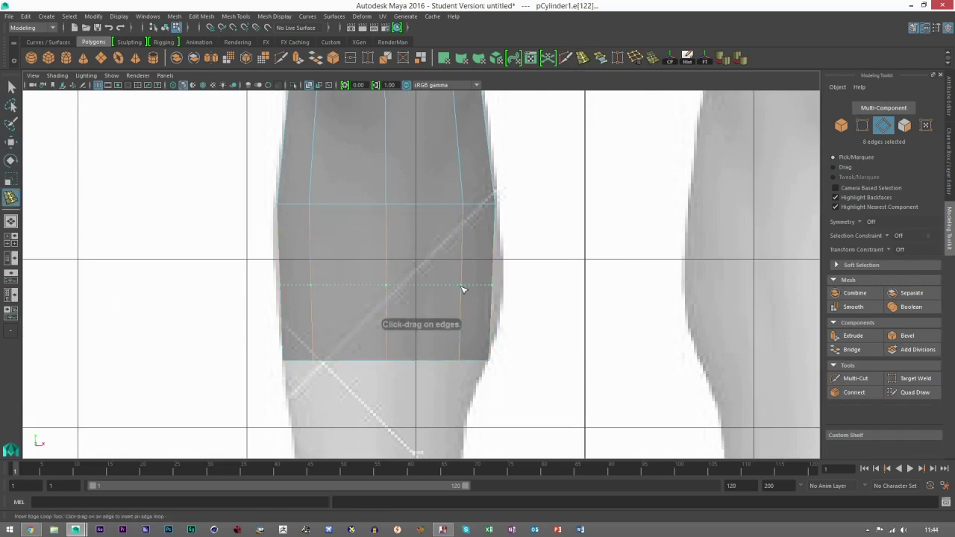
key(w)
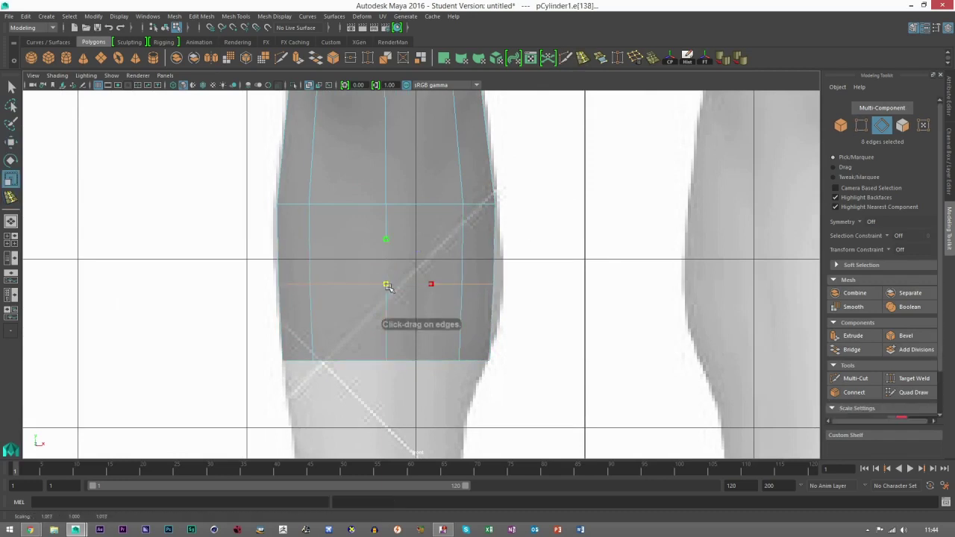
drag(405, 290, 416, 285)
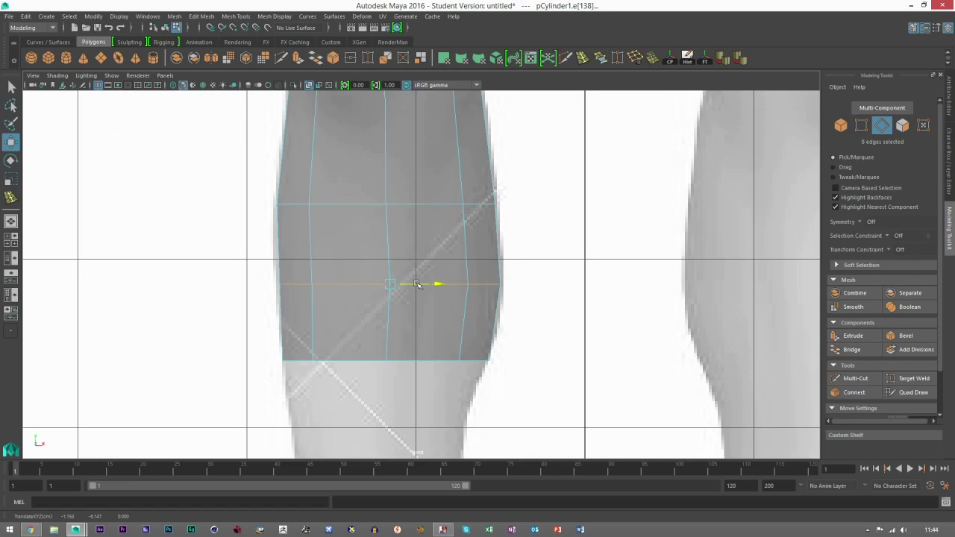
key(r)
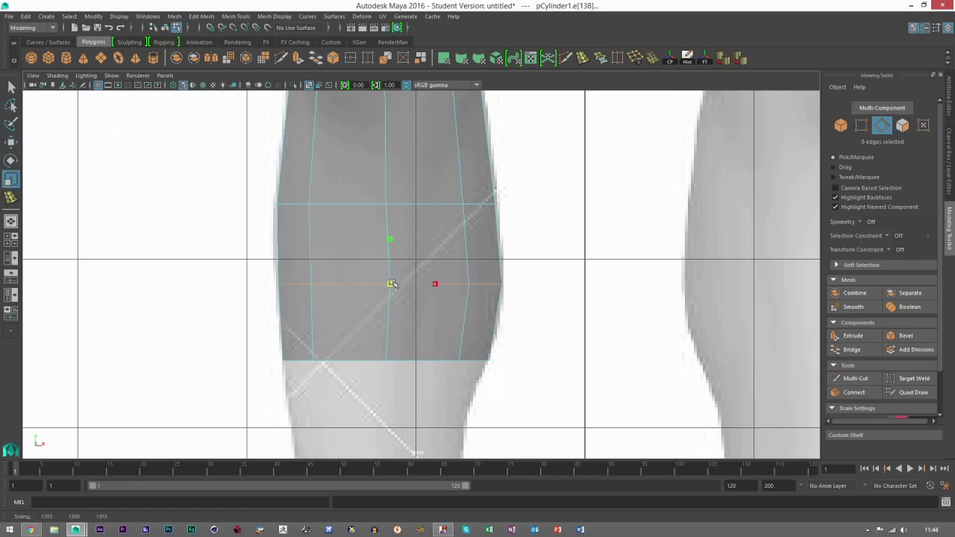
Extrude the lower edge ring from the calf down to the middle of the shin and narrow and shift it to the outline.
alt+middle_drag(751, 284, 756, 126)
double_click(431, 202)
key(w)
click(836, 336)
key(w)
scroll(370, 207, down, 6)
drag(415, 209, 418, 265)
scroll(423, 279, up, 7)
key(r)
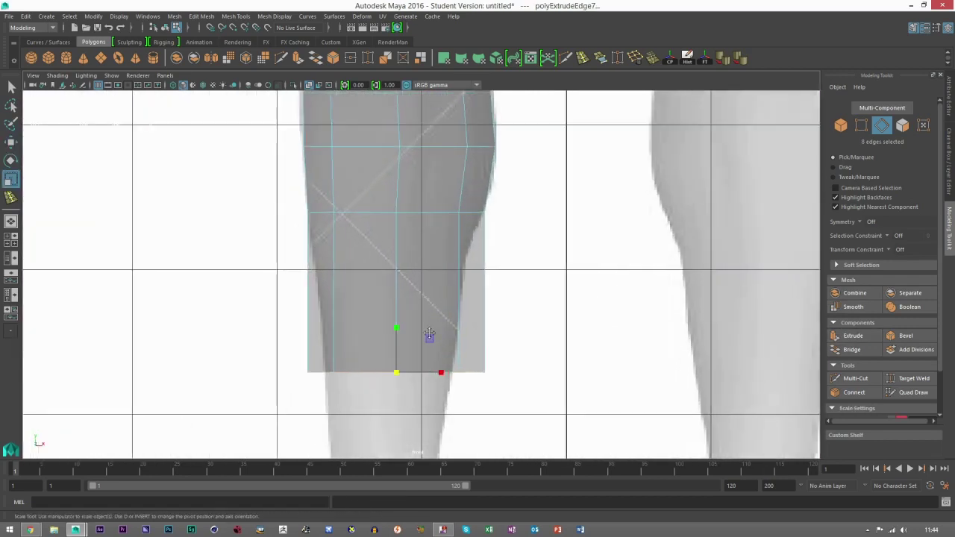
scroll(429, 335, up, 2)
drag(400, 342, 356, 343)
key(w)
drag(415, 338, 407, 341)
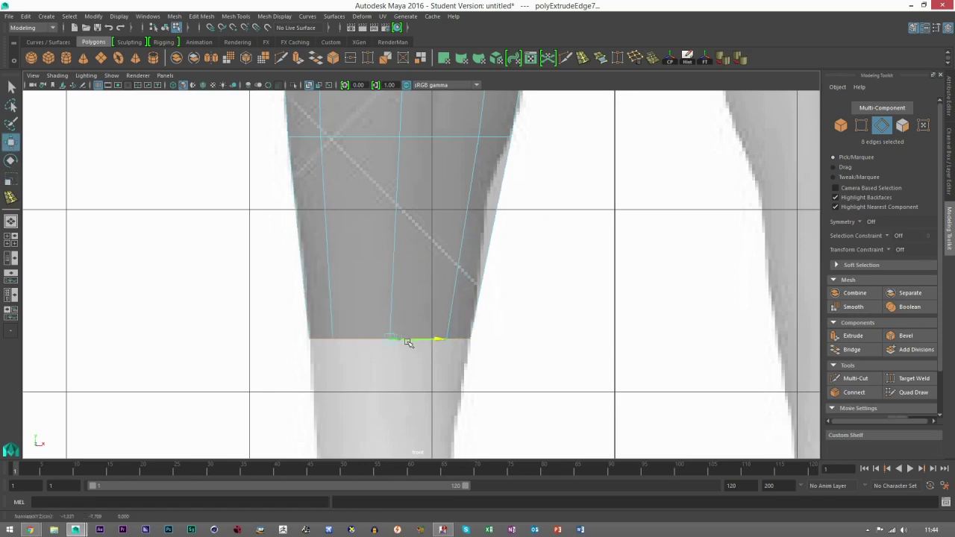
Extrude the lower edge ring from mid-shin to the narrow part above the ankle and scale and shift it to the outline.
click(844, 339)
key(w)
alt+middle_drag(408, 386, 418, 293)
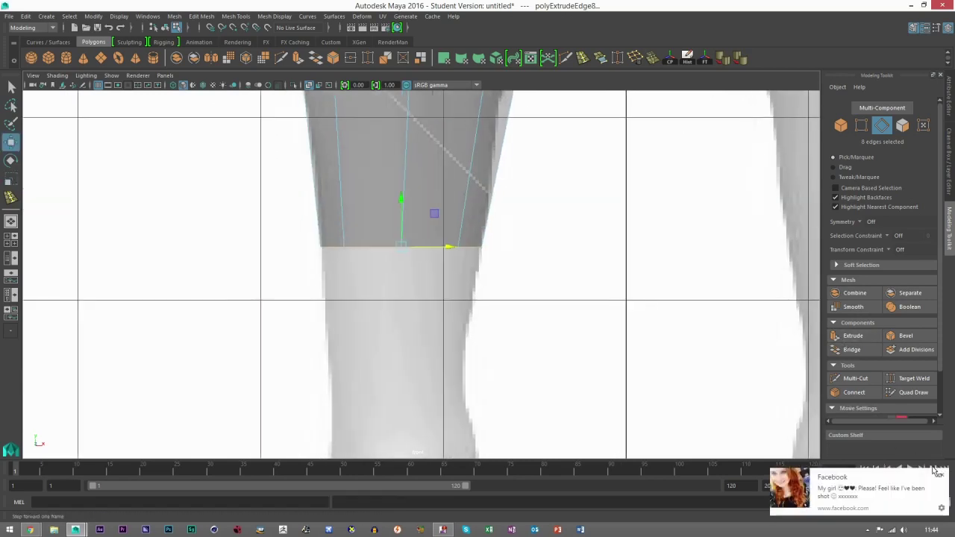
click(942, 477)
drag(417, 318, 418, 321)
key(ctrl+z)
drag(401, 204, 402, 316)
key(r)
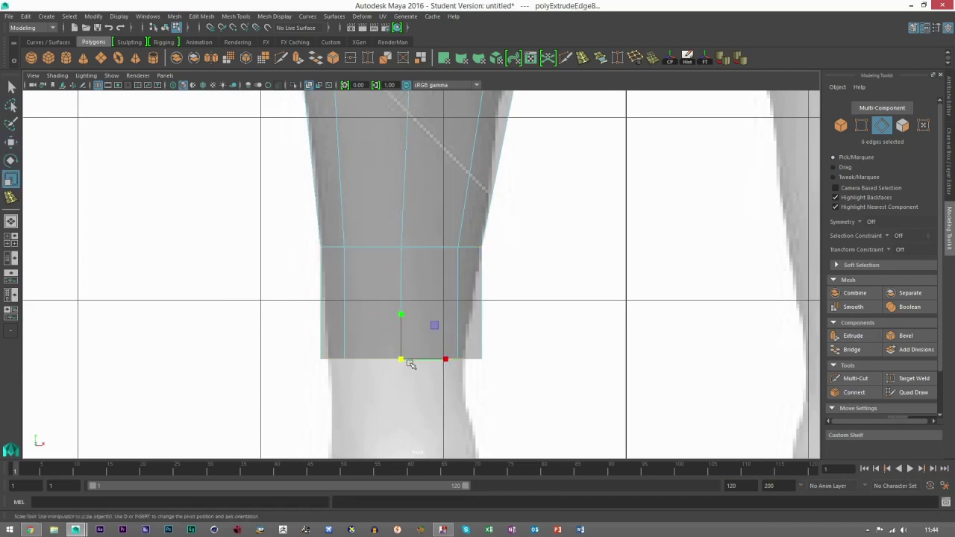
drag(403, 361, 430, 361)
key(w)
click(400, 361)
Extrude the lower edge ring down to the ankle, shift it toward the inner side, and widen it to the outline.
alt+middle_drag(508, 277, 506, 140)
click(869, 336)
drag(401, 172, 396, 247)
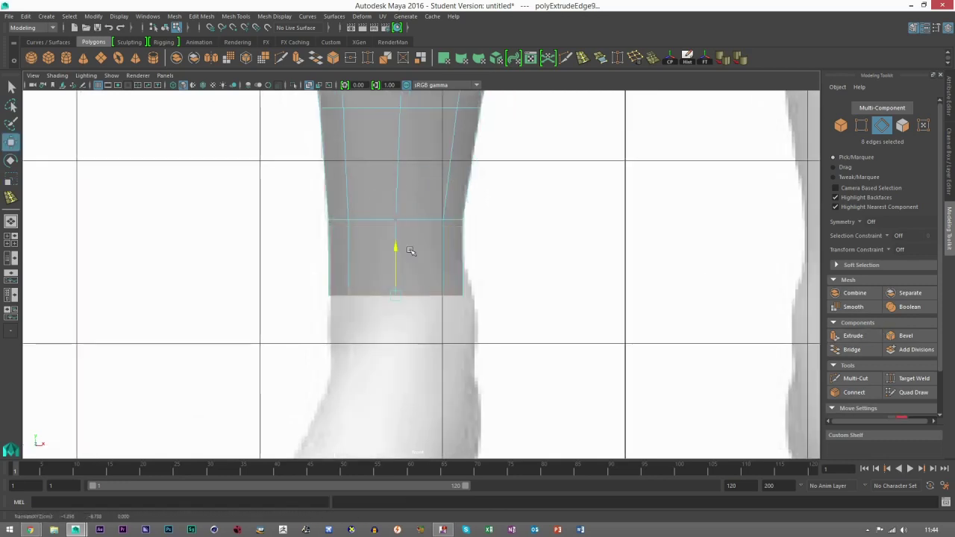
drag(445, 300, 451, 298)
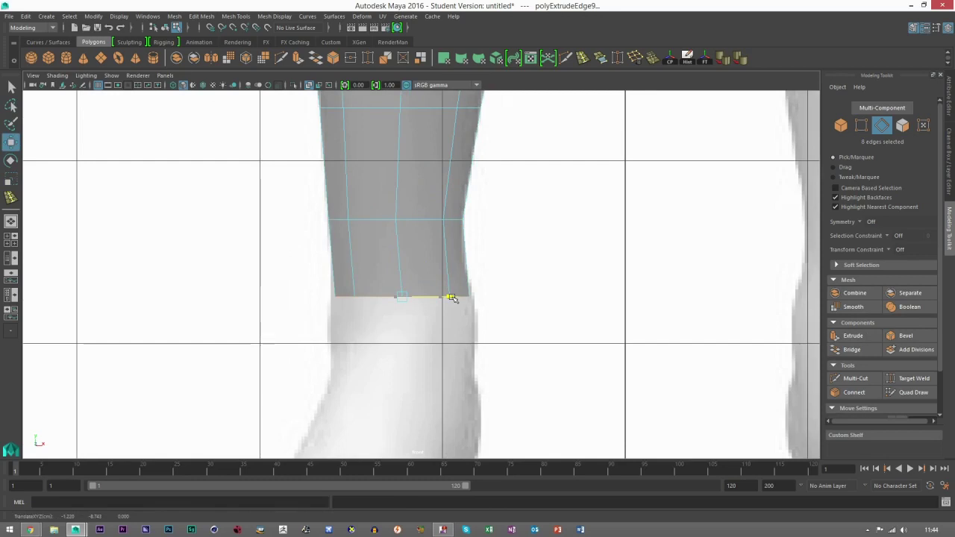
key(r)
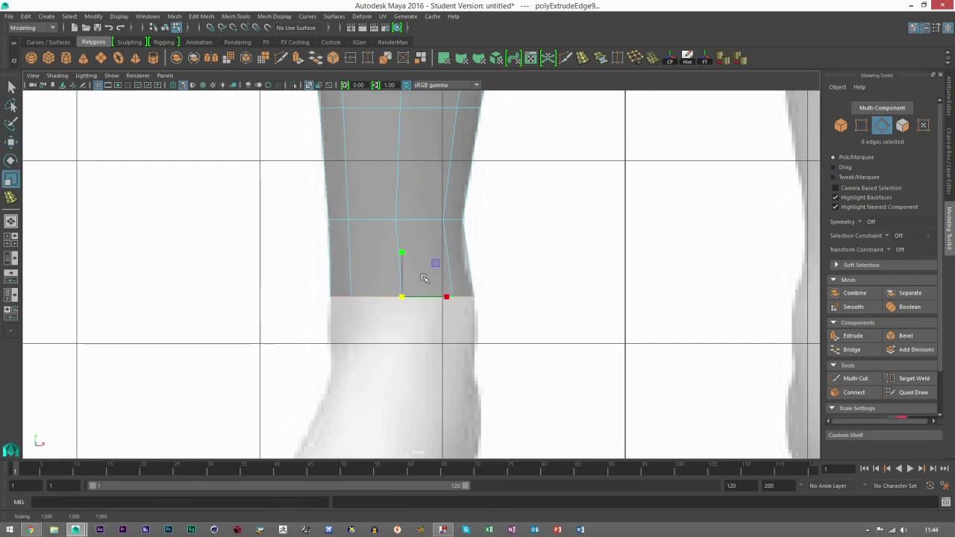
Insert an edge loop on the shin just below the calf and scale and move it up to follow the leg's inward curve.
click(836, 129)
key(w)
scroll(477, 217, down, 8)
alt+middle_drag(450, 205, 449, 293)
scroll(426, 311, up, 4)
click(582, 57)
click(423, 293)
key(r)
scroll(329, 317, up, 5)
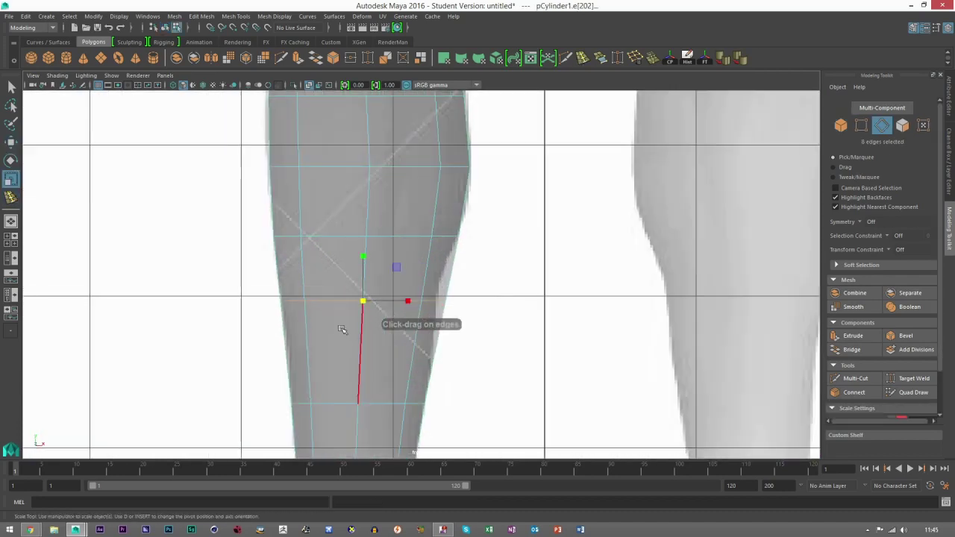
drag(348, 308, 339, 314)
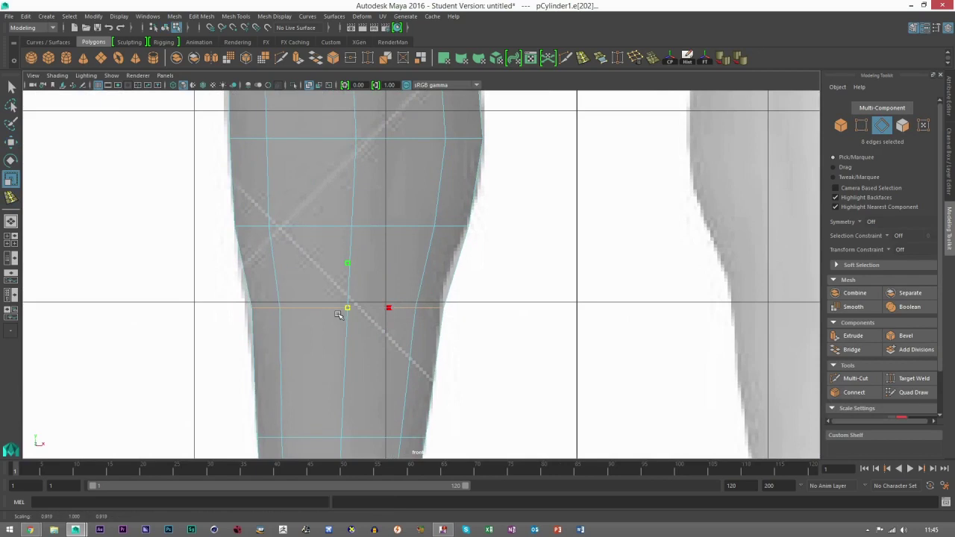
key(w)
mouse_move(379, 273)
middle_down()
mouse_move(380, 244)
mouse_move(376, 256)
middle_up()
key(r)
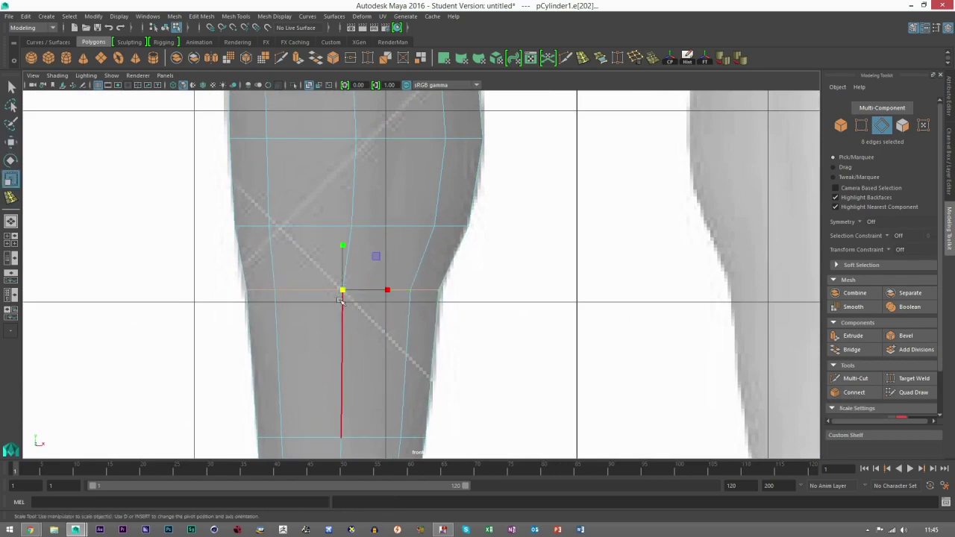
drag(344, 291, 351, 291)
Insert two edge loops, one across the upper part of the knee and one across the lower thigh.
scroll(412, 295, down, 6)
alt+middle_drag(412, 296, 418, 381)
scroll(411, 317, up, 1)
scroll(412, 317, up, 2)
alt+middle_drag(409, 200, 407, 330)
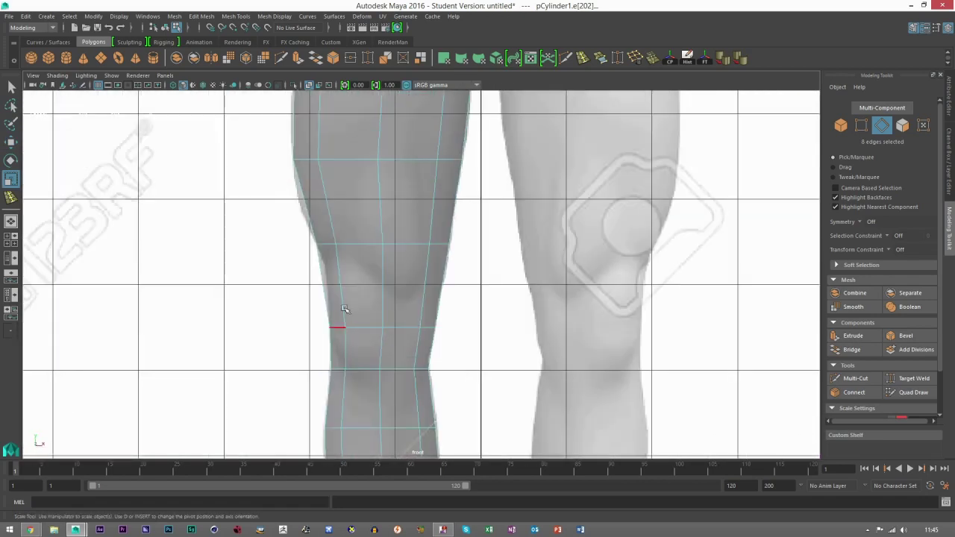
scroll(336, 264, up, 2)
key(g)
click(321, 289)
alt+middle_drag(314, 198, 318, 228)
click(311, 214)
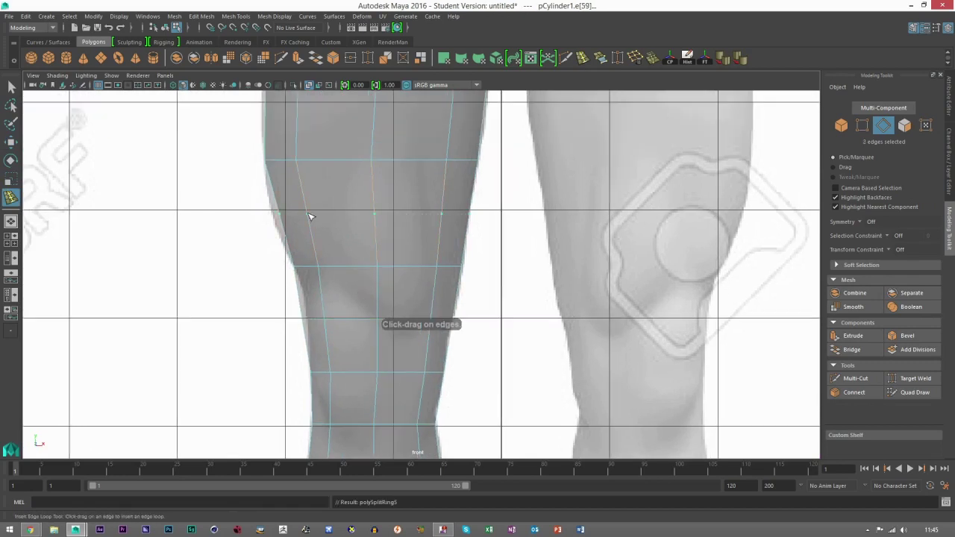
Scale the new lower-thigh edge loop and shift it outward to the thigh's outline.
key(w)
key(r)
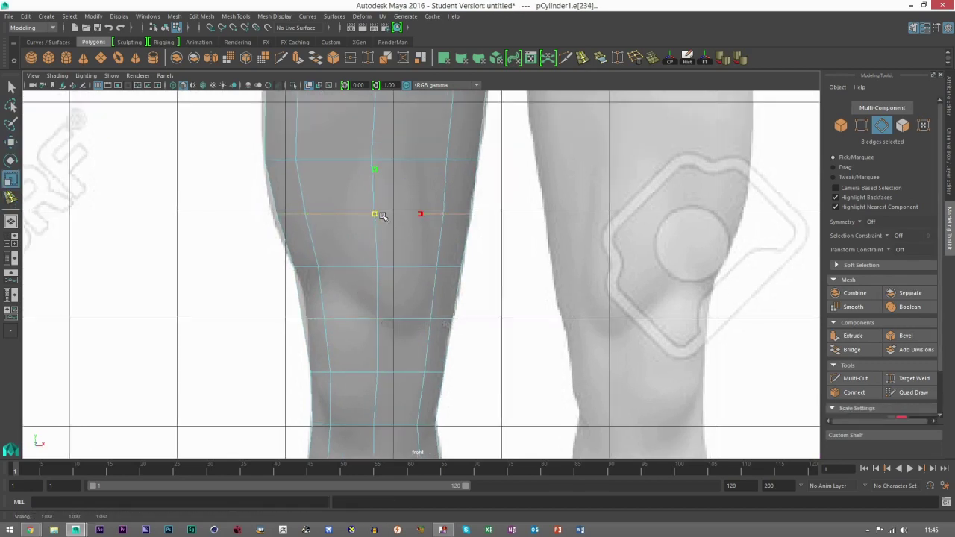
key(w)
drag(421, 213, 417, 216)
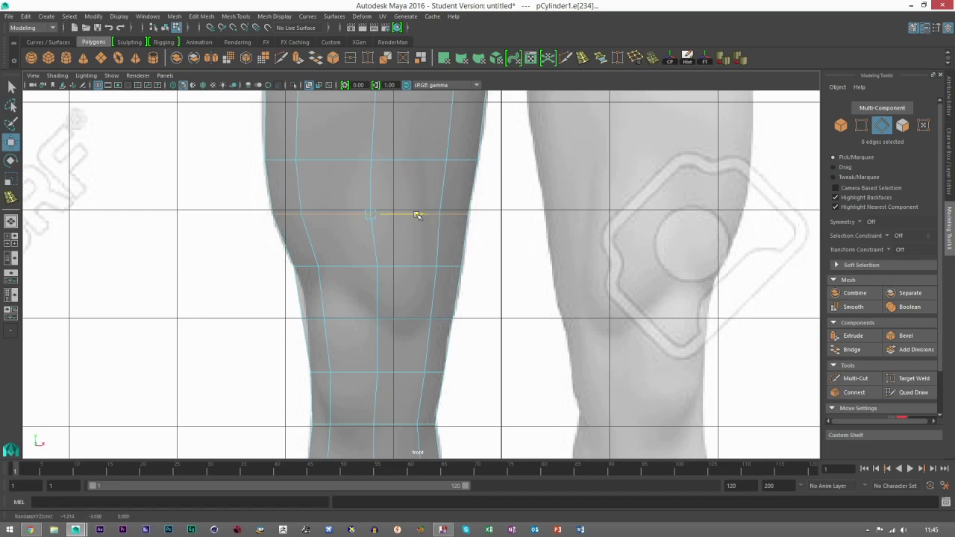
Narrow the new edge loop at the upper knee and shift it so both ends meet the knee's outline.
alt+middle_drag(412, 261, 399, 210)
scroll(399, 211, up, 3)
double_click(340, 268)
key(r)
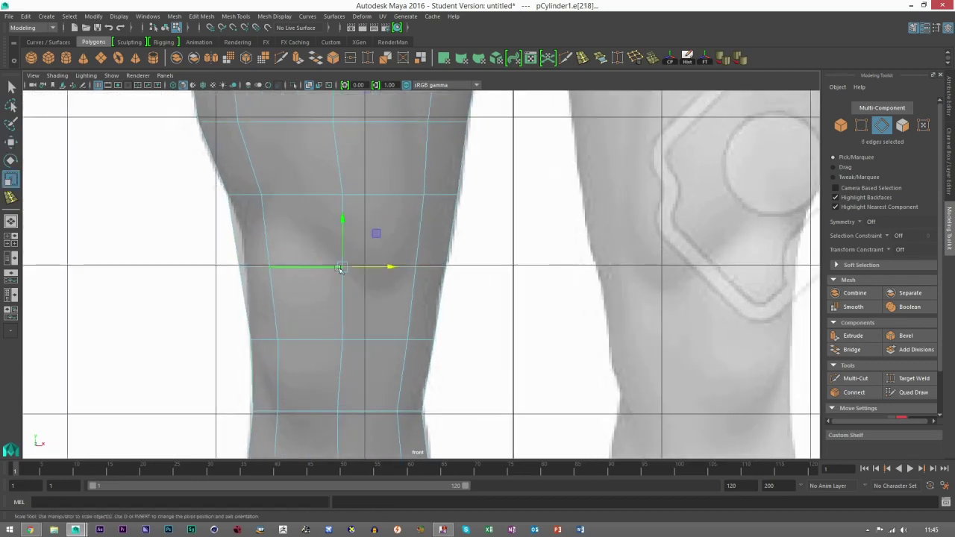
key(w)
drag(378, 267, 388, 267)
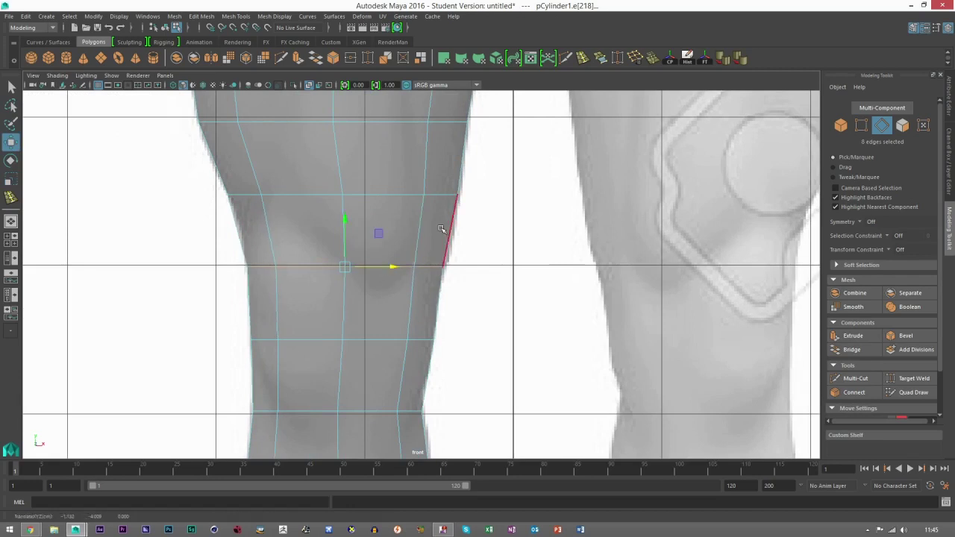
Return to object mode and examine the whole leg in perspective and against the reference in the front view.
click(842, 128)
key(f)
key(space)
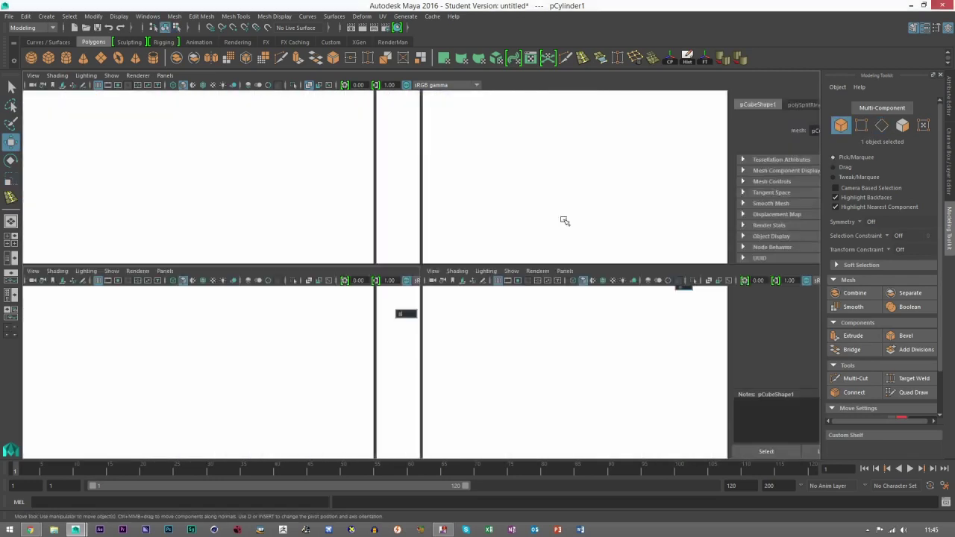
key(space)
scroll(597, 272, down, 4)
click(624, 275)
alt+drag(464, 227, 410, 252)
click(384, 317)
alt+drag(385, 318, 448, 313)
click(427, 380)
key(space)
key(space)
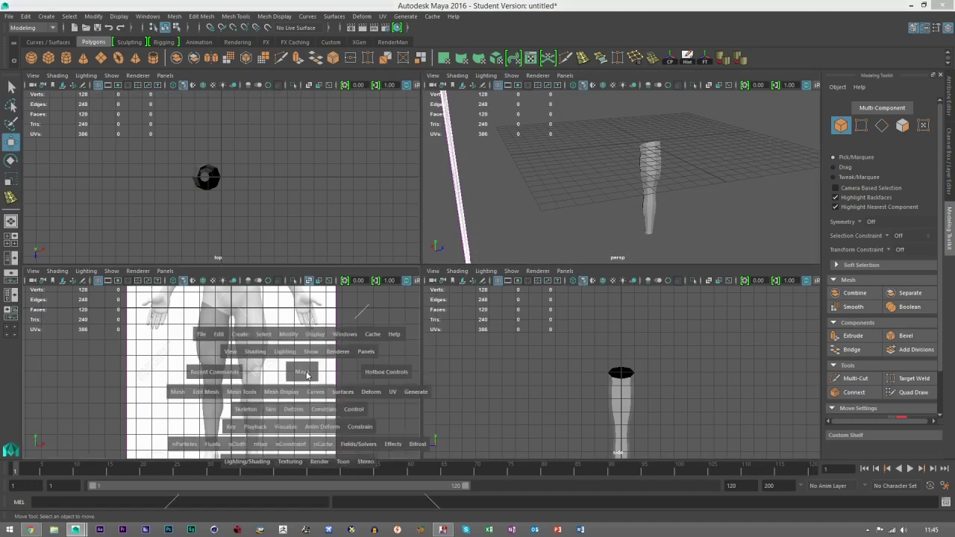
key(space)
click(399, 132)
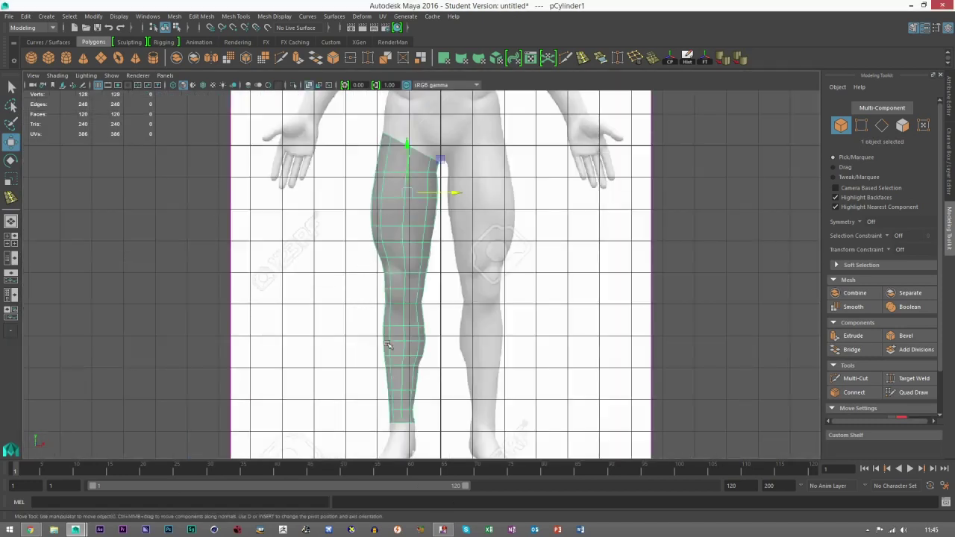
click(582, 309)
click(430, 239)
Show the leg with smooth mesh preview in the perspective view.
key(space)
key(space)
alt+drag(509, 259, 383, 279)
key(3)
click(497, 353)
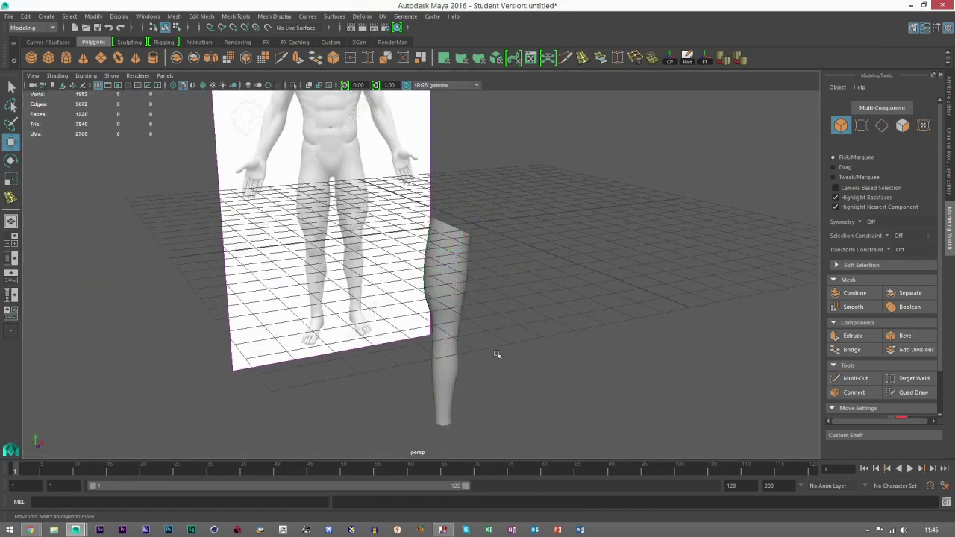
Examine the smoothed leg's shape beside the reference image in perspective and leave the full-size perspective view.
alt+drag(497, 353, 507, 345)
scroll(508, 347, up, 1)
click(436, 233)
click(505, 222)
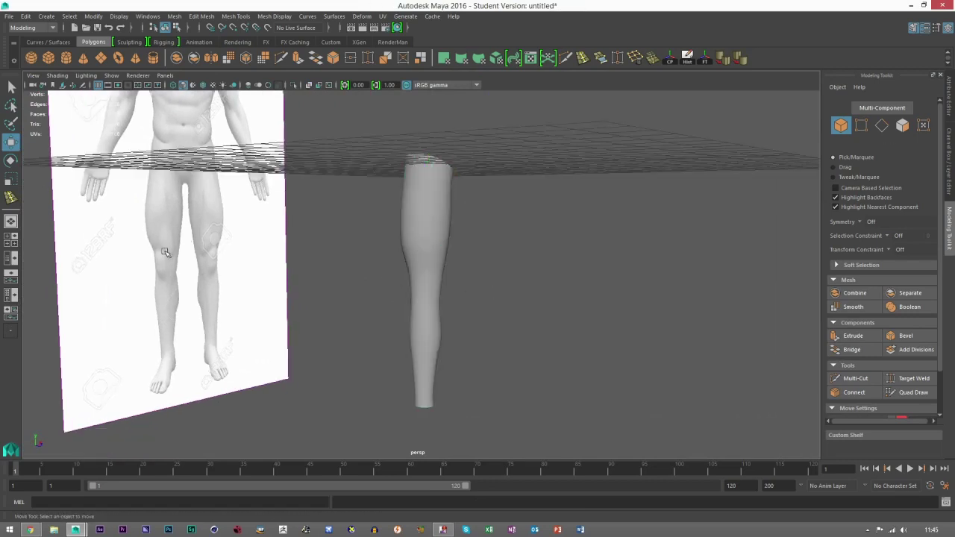
click(443, 231)
click(486, 252)
click(441, 233)
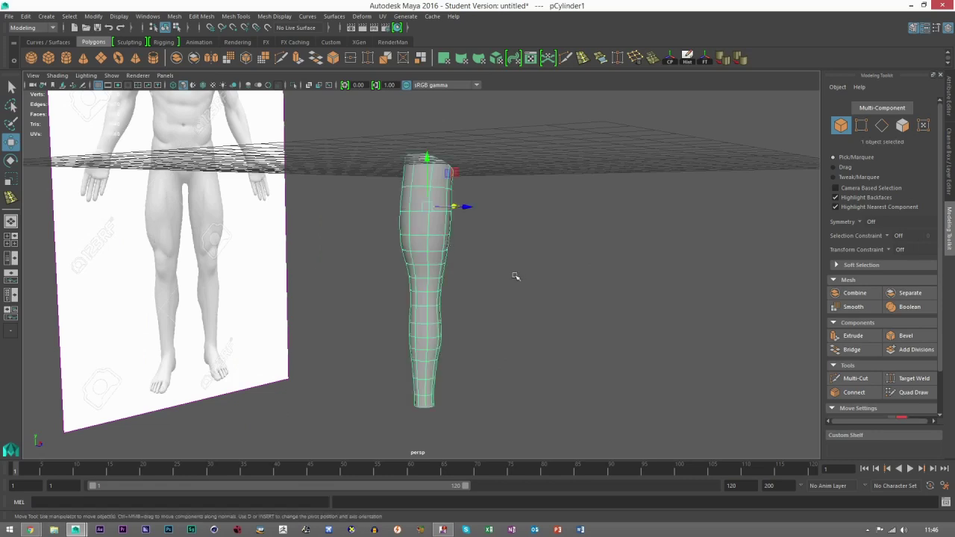
alt+drag(515, 277, 490, 296)
click(491, 296)
key(space)
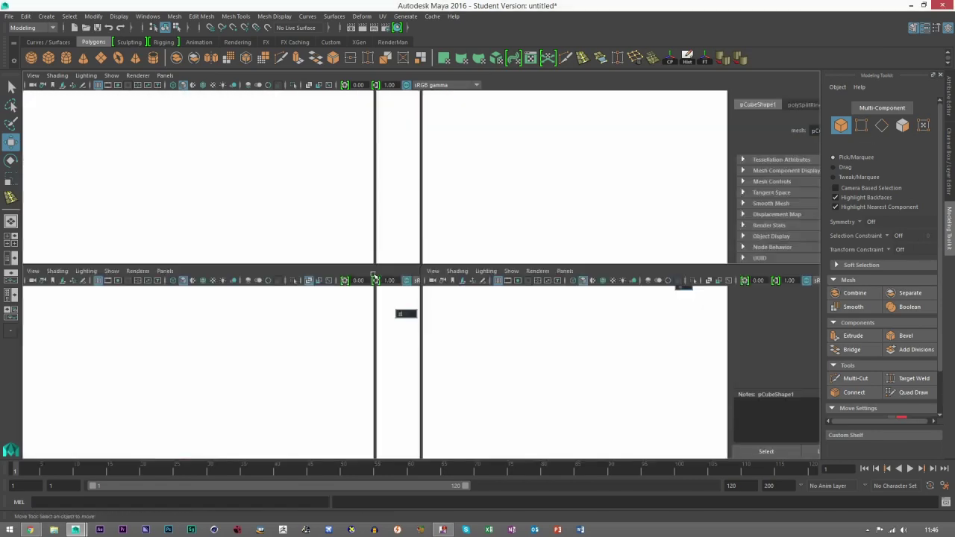
Switch the leg to vertex editing in the front view and widen the lower-shin vertex row toward the outline.
key(space)
click(404, 248)
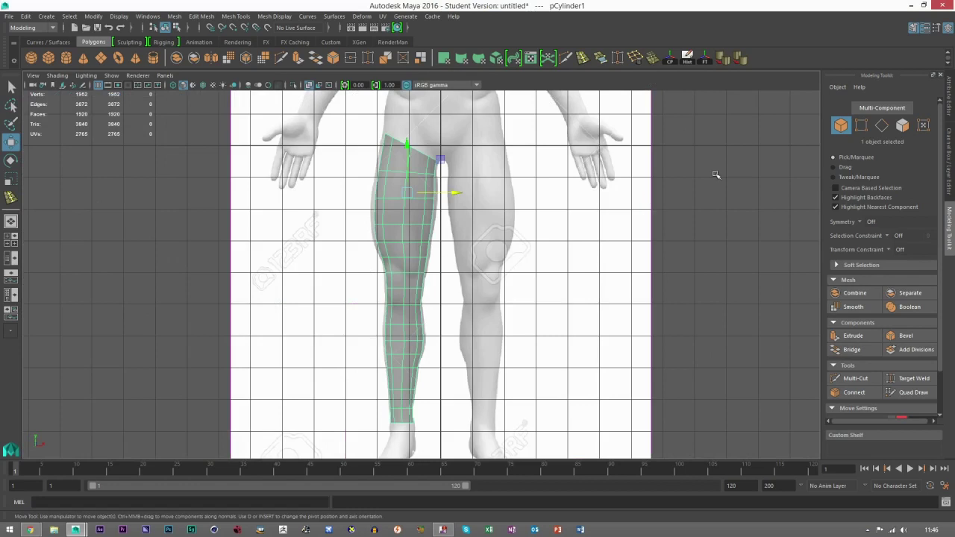
click(860, 127)
scroll(437, 287, up, 3)
scroll(402, 346, up, 2)
alt+middle_drag(407, 345, 409, 281)
scroll(409, 289, up, 3)
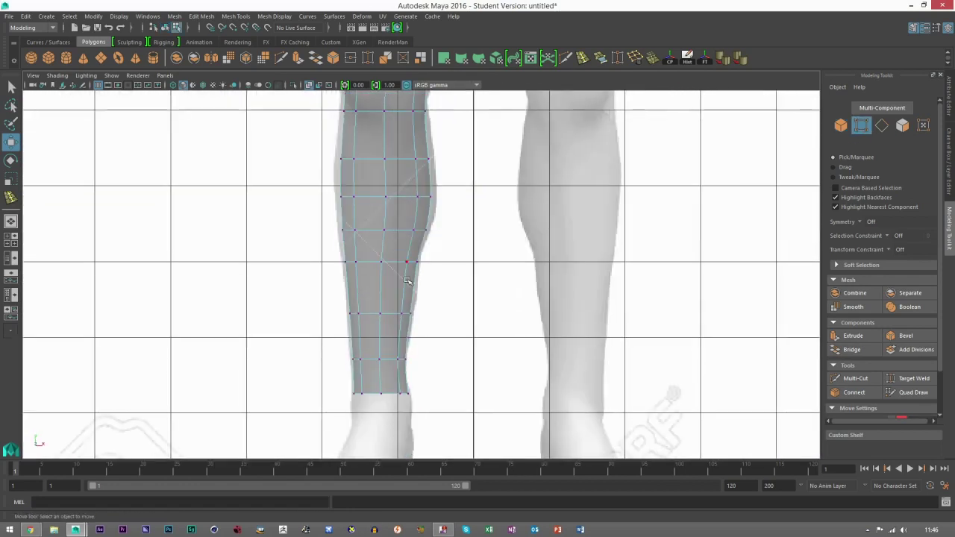
scroll(434, 346, up, 2)
drag(431, 329, 279, 356)
scroll(326, 345, up, 2)
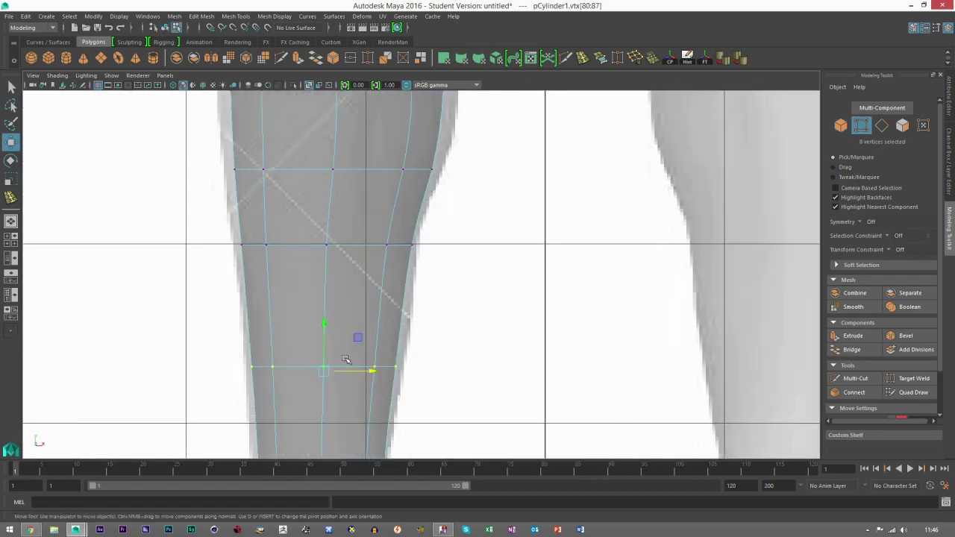
key(r)
alt+middle_drag(328, 373, 366, 282)
drag(374, 278, 375, 279)
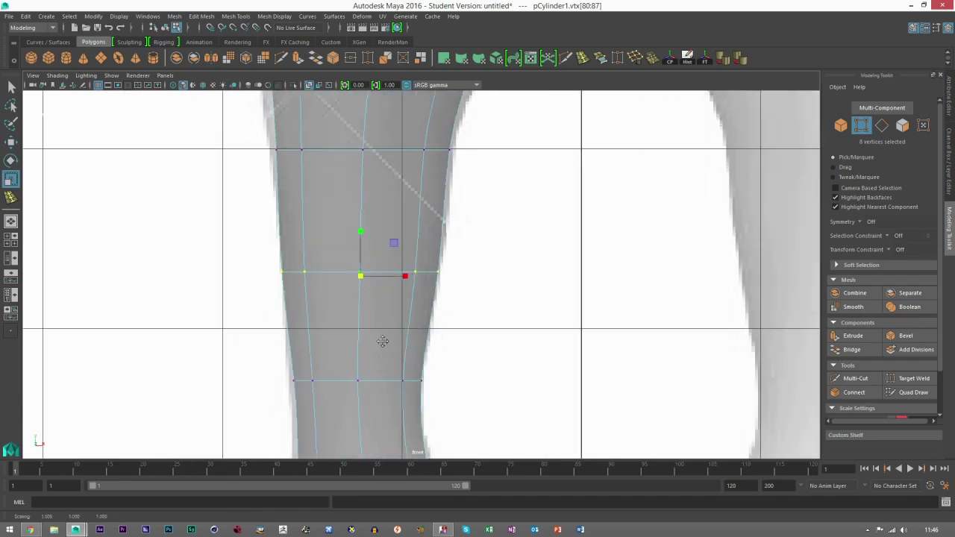
Widen the two lowest vertex rows at the ankle to fit the reference outline.
alt+middle_drag(383, 341, 369, 296)
drag(265, 319, 418, 361)
drag(339, 341, 373, 344)
key(w)
drag(259, 380, 463, 441)
key(r)
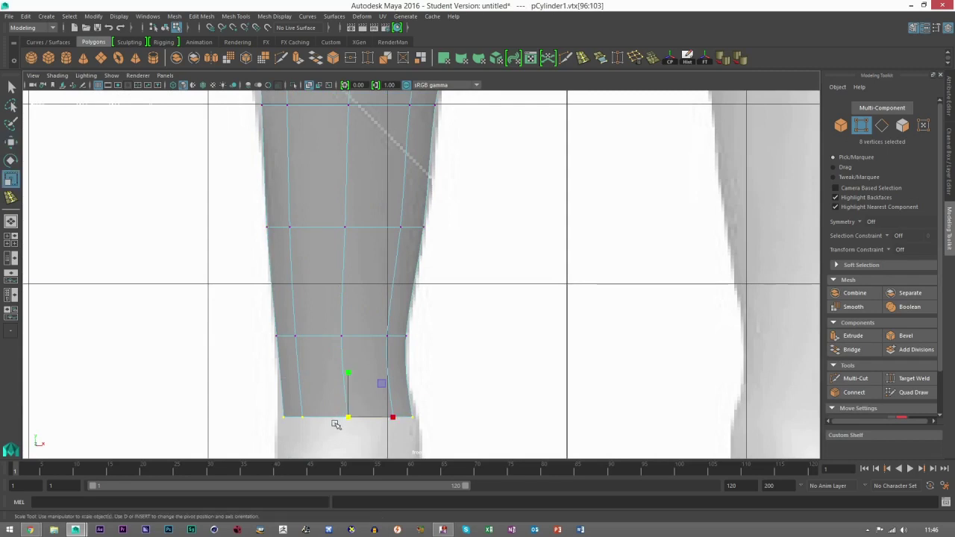
drag(349, 418, 373, 417)
Widen the four vertex rows up the calf one by one to match the reference outline.
alt+middle_drag(317, 140, 320, 285)
drag(247, 230, 472, 282)
drag(347, 240, 362, 240)
alt+middle_drag(559, 200, 557, 332)
drag(557, 332, 246, 298)
drag(355, 310, 379, 318)
alt+middle_drag(346, 287, 353, 312)
drag(227, 221, 534, 293)
drag(368, 255, 381, 256)
alt+middle_drag(360, 209, 378, 277)
drag(191, 192, 550, 272)
drag(384, 238, 407, 239)
Scale out the three vertex rows across the knee so they reach the outline.
alt+middle_drag(406, 240, 409, 352)
drag(233, 214, 545, 281)
drag(381, 226, 389, 224)
alt+middle_drag(390, 224, 393, 334)
drag(258, 237, 524, 281)
drag(382, 252, 399, 254)
alt+middle_drag(399, 255, 395, 367)
drag(230, 240, 569, 320)
drag(375, 274, 387, 277)
Widen the two vertex rows just above the knee to fit the lower thigh.
alt+middle_drag(382, 289, 396, 342)
drag(260, 232, 522, 260)
drag(393, 240, 427, 242)
alt+middle_drag(412, 258, 419, 374)
drag(215, 226, 603, 325)
drag(388, 269, 399, 269)
alt+middle_drag(574, 335, 547, 288)
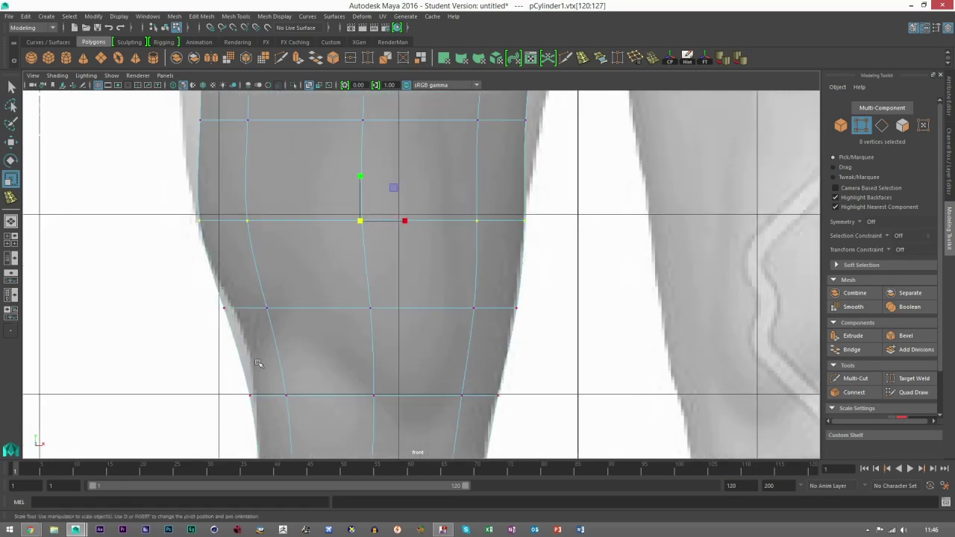
Scale out the three vertex rows of the upper thigh below the slanted leg opening to fill the outline.
alt+middle_drag(267, 212, 271, 361)
drag(182, 258, 555, 287)
drag(365, 281, 403, 282)
alt+middle_drag(390, 245, 387, 353)
drag(128, 187, 560, 282)
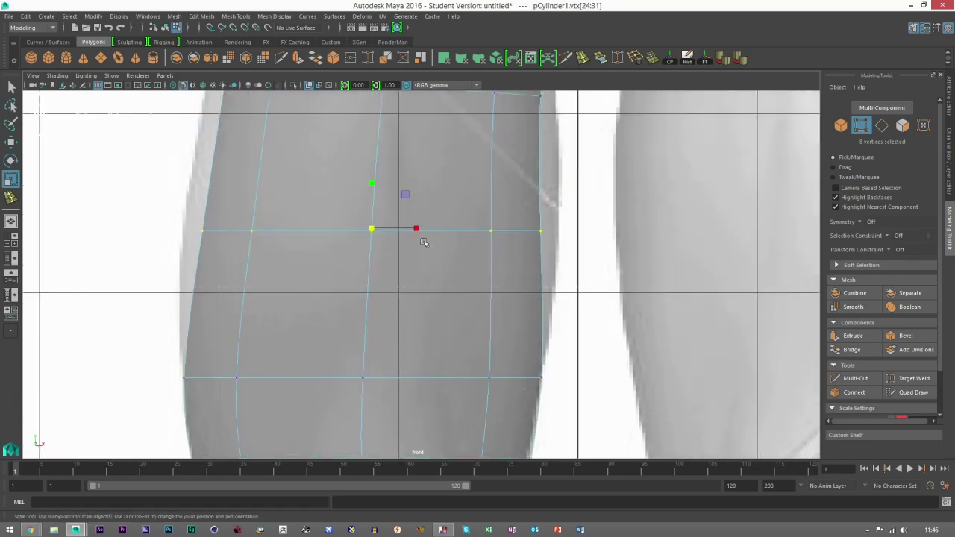
alt+middle_drag(422, 237, 438, 289)
drag(386, 280, 437, 282)
alt+middle_drag(395, 224, 404, 355)
drag(173, 202, 598, 321)
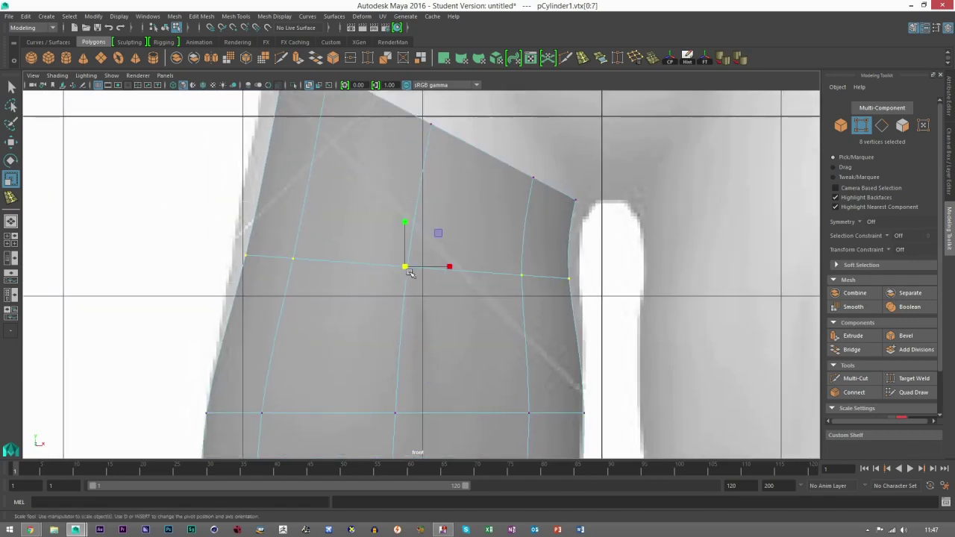
drag(415, 269, 433, 270)
Move the protruding inner-thigh vertices individually inward onto the reference outline.
alt+middle_drag(562, 349, 533, 241)
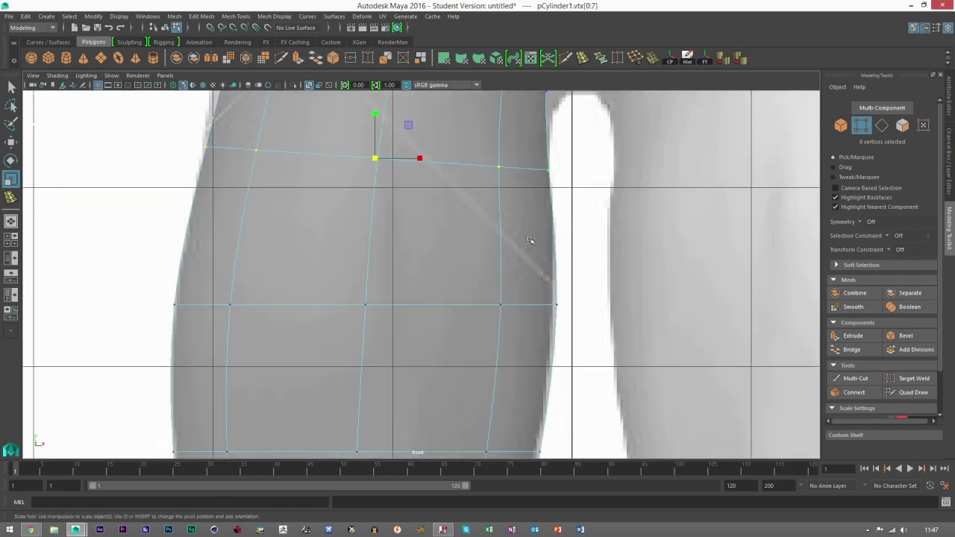
click(12, 143)
drag(584, 285, 509, 327)
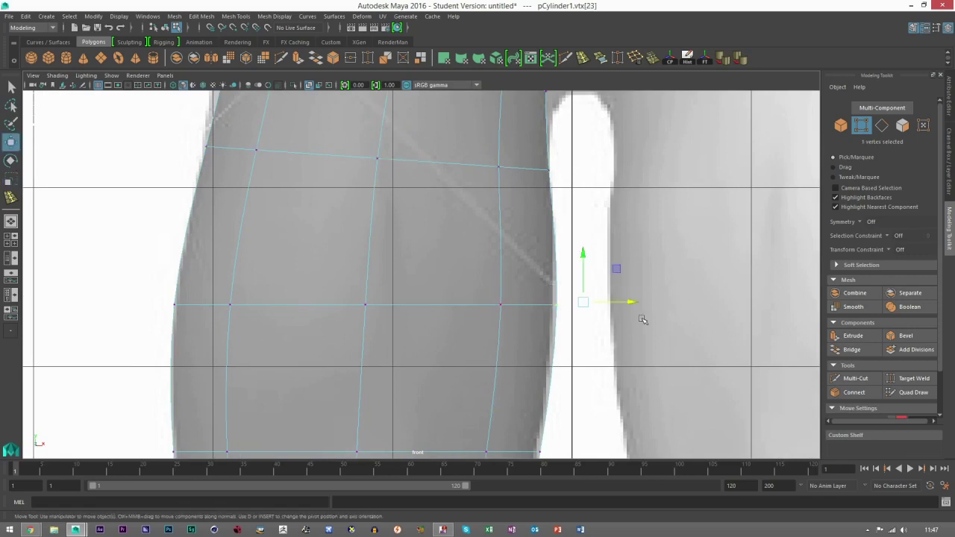
drag(628, 302, 620, 306)
alt+middle_drag(263, 377, 279, 165)
alt+middle_drag(438, 384, 441, 372)
drag(541, 214, 572, 349)
drag(608, 239, 603, 241)
drag(536, 301, 593, 330)
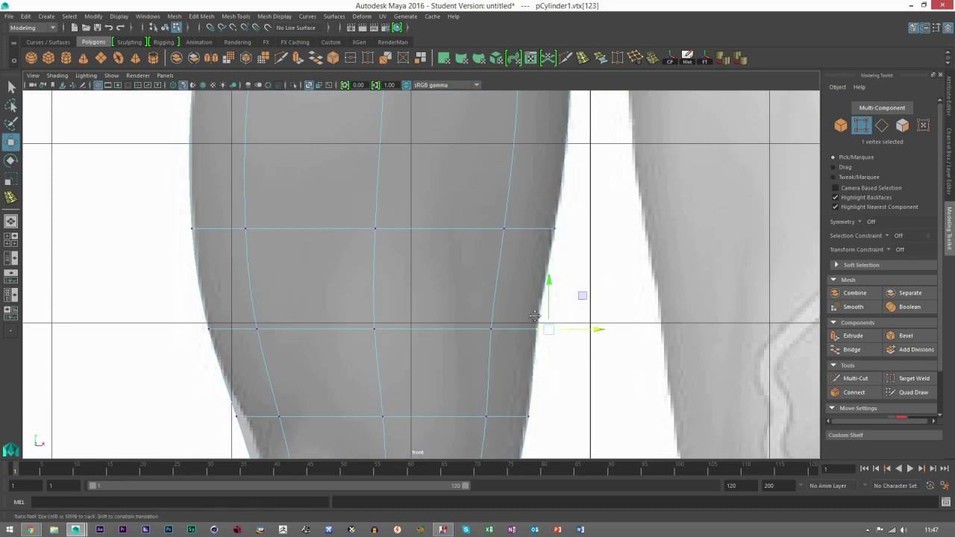
Pull the outer vertices above the knee onto the outline and raise the upper-knee vertex row slightly.
alt+middle_drag(533, 383, 533, 264)
drag(196, 276, 281, 298)
drag(241, 363, 288, 385)
alt+middle_drag(299, 362, 307, 302)
drag(586, 364, 252, 293)
drag(400, 281, 398, 272)
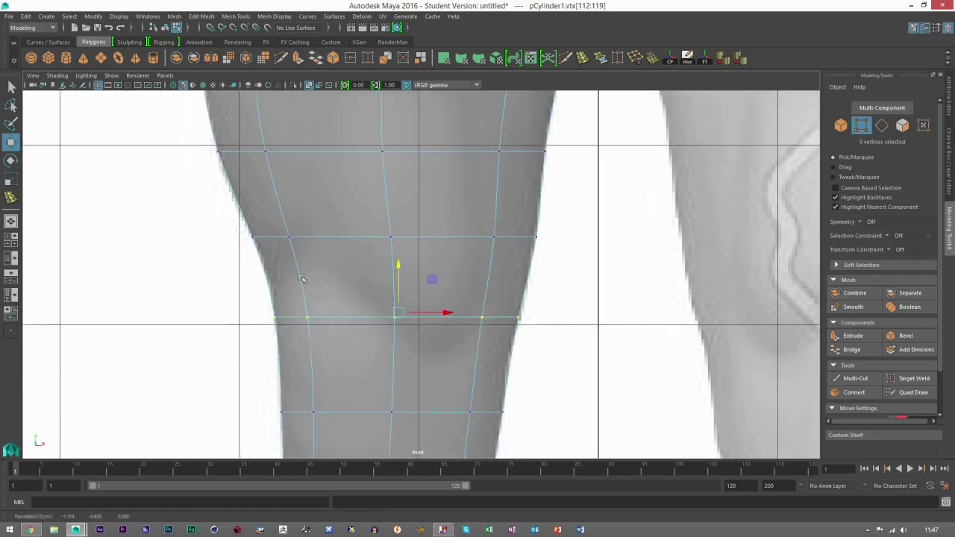
Raise the mid-knee vertex row to the narrowest part of the knee and shift its inner vertex onto the outline.
alt+middle_drag(326, 378, 305, 208)
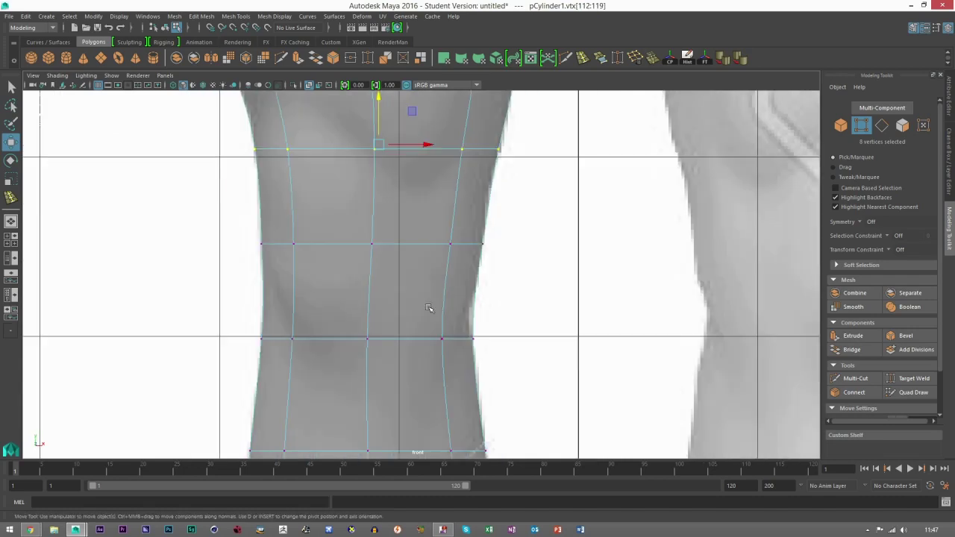
alt+middle_drag(432, 304, 439, 274)
drag(229, 274, 510, 331)
drag(372, 251, 380, 225)
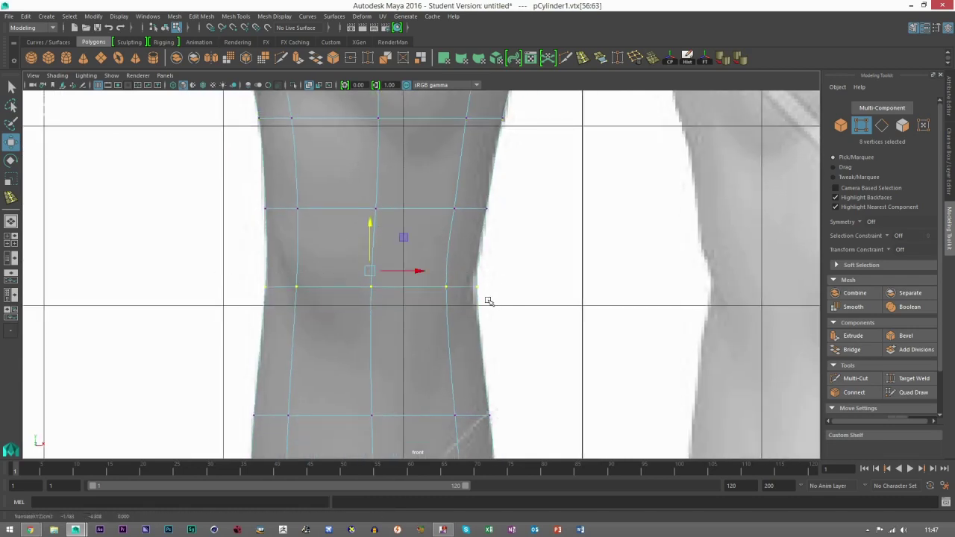
key(e)
key(r)
drag(496, 299, 472, 278)
key(w)
drag(530, 271, 527, 271)
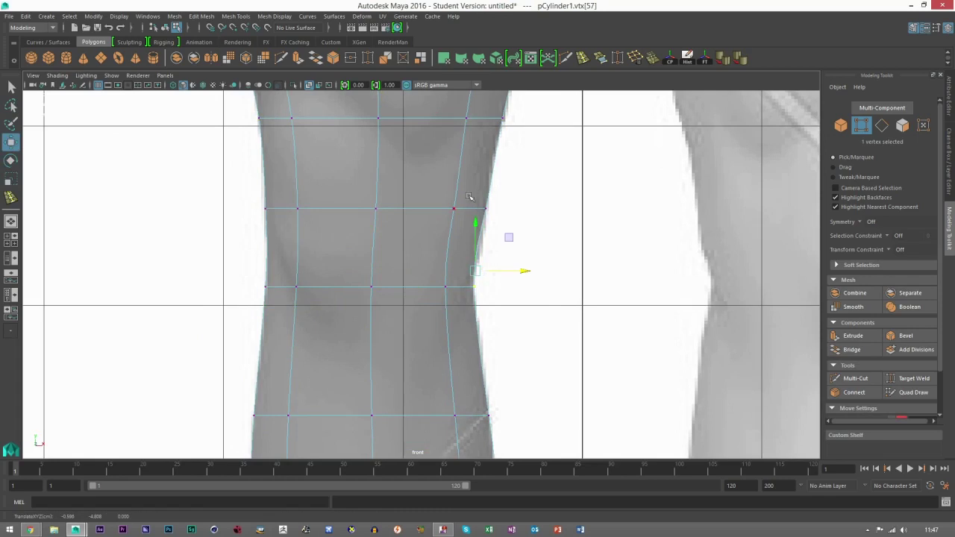
drag(214, 248, 518, 313)
drag(365, 228, 367, 234)
Select the protruding inner calf vertices and move them slightly inward to the outline.
alt+middle_drag(525, 308, 521, 209)
alt+middle_drag(488, 317, 487, 253)
alt+middle_drag(474, 307, 497, 262)
mouse_move(414, 387)
alt+middle_down()
mouse_move(433, 338)
mouse_move(436, 238)
alt+middle_up()
click(522, 232)
shift+drag(528, 328, 485, 288)
drag(571, 264, 568, 265)
alt+middle_drag(507, 300, 474, 221)
mouse_move(437, 394)
alt+middle_down()
mouse_move(466, 322)
mouse_move(471, 277)
alt+middle_up()
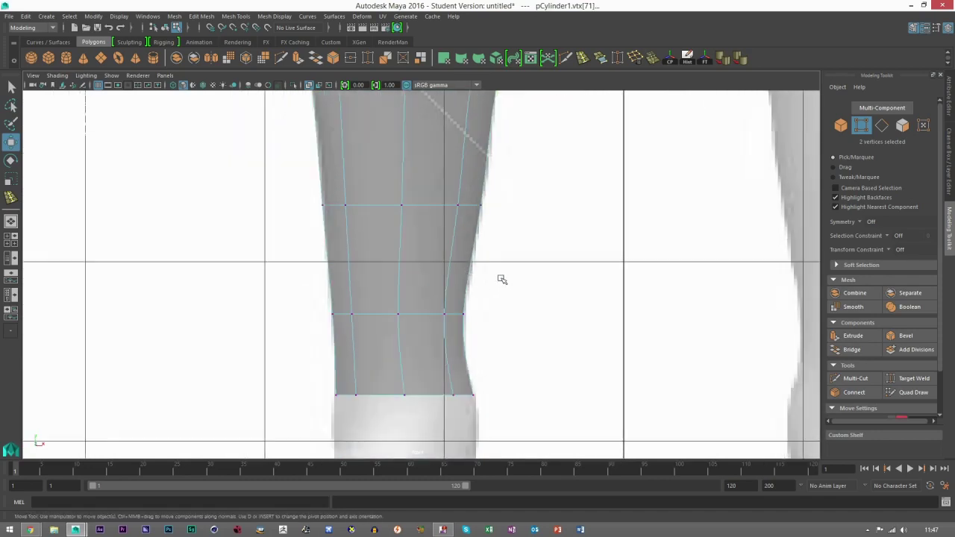
Return to object mode and examine the refitted leg beside the reference image in perspective.
click(841, 126)
key(space)
key(space)
alt+drag(559, 223, 445, 305)
click(439, 295)
alt+middle_drag(445, 305, 457, 315)
drag(463, 201, 422, 209)
click(423, 273)
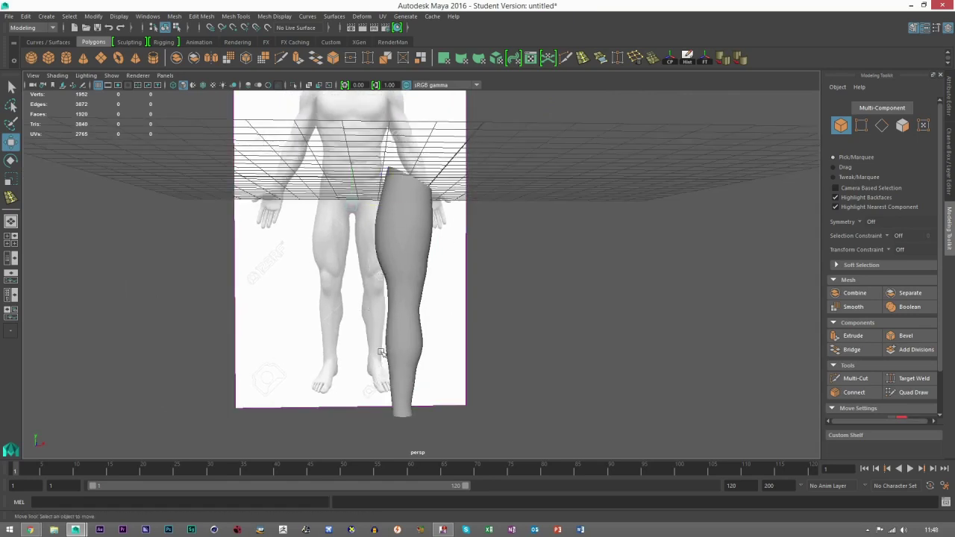
click(406, 404)
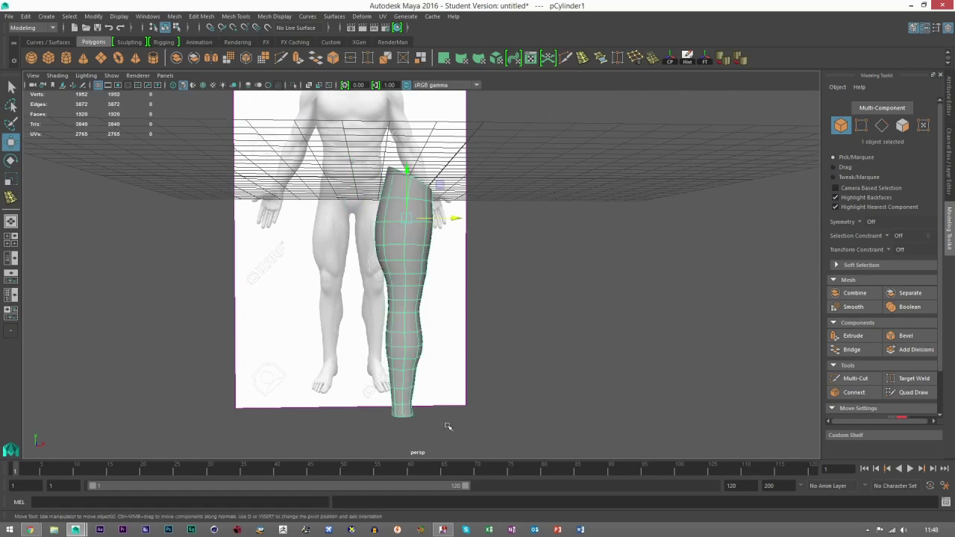
click(586, 357)
Inspect the leg's surface and open upper end from several angles against the reference figure.
click(424, 258)
key(1)
alt+drag(500, 285, 464, 338)
click(558, 316)
click(432, 256)
alt+drag(445, 276, 420, 278)
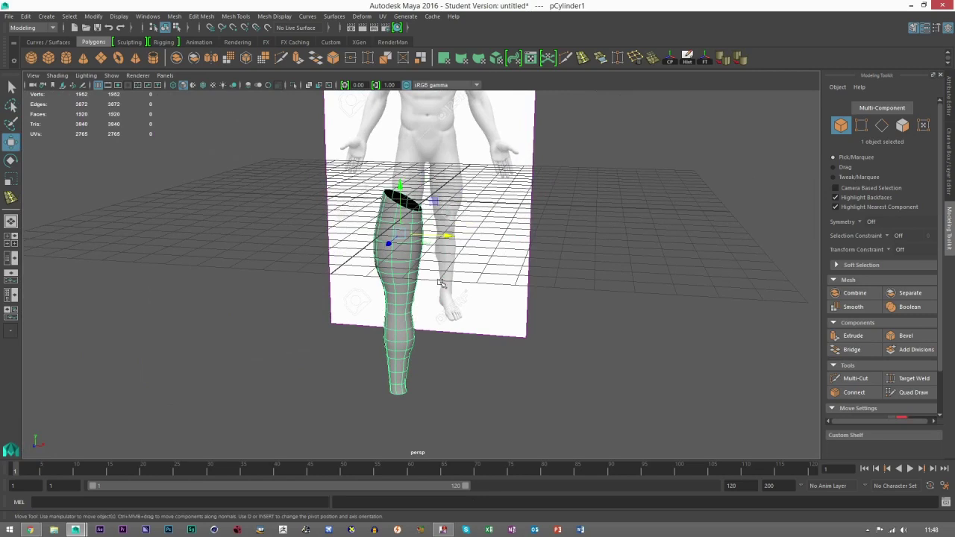
alt+drag(441, 282, 446, 275)
alt+drag(439, 223, 410, 229)
alt+drag(355, 216, 391, 212)
alt+middle_drag(389, 223, 468, 314)
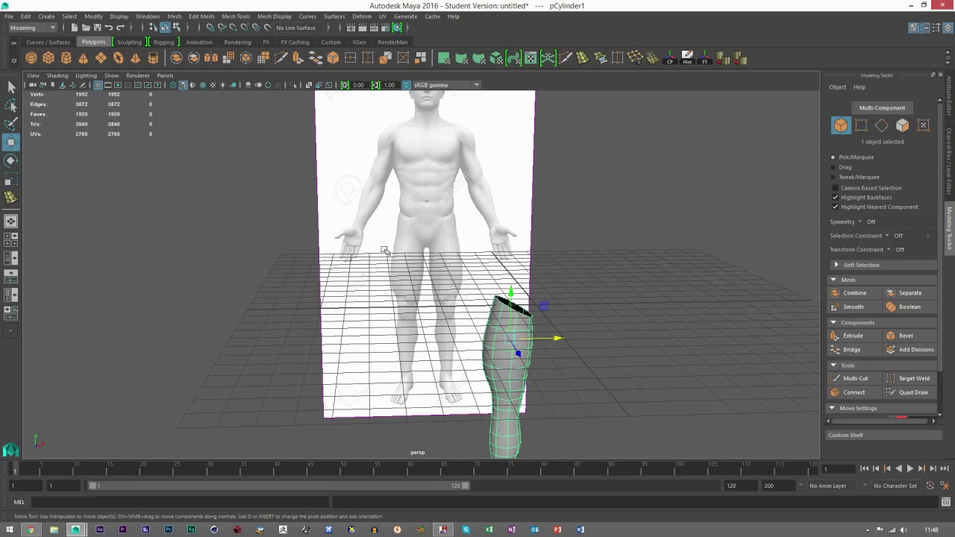
scroll(385, 251, up, 3)
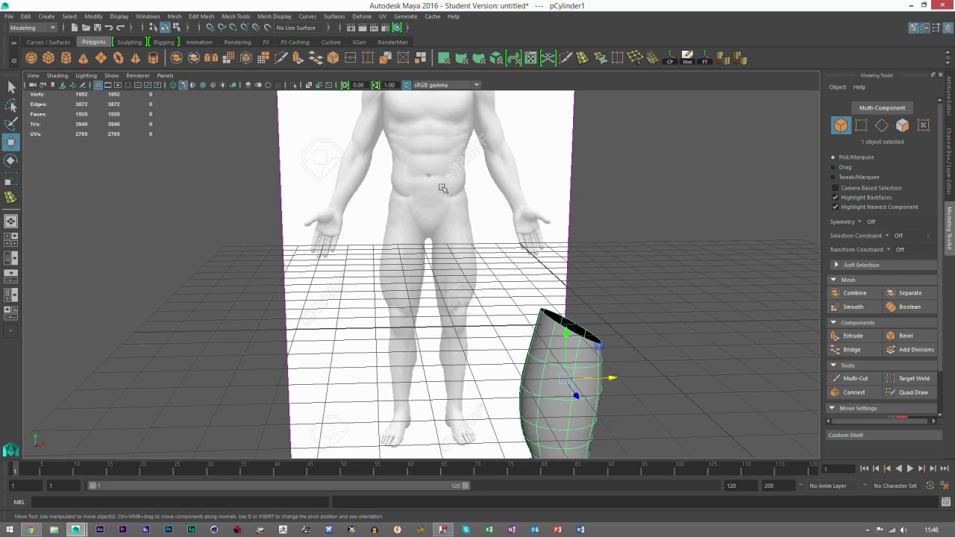
Duplicate the leg and move the copy sideways along X, away from the original.
scroll(522, 238, down, 5)
alt+middle_drag(564, 344, 533, 301)
click(534, 301)
scroll(462, 298, up, 3)
click(470, 300)
alt+drag(506, 312, 514, 314)
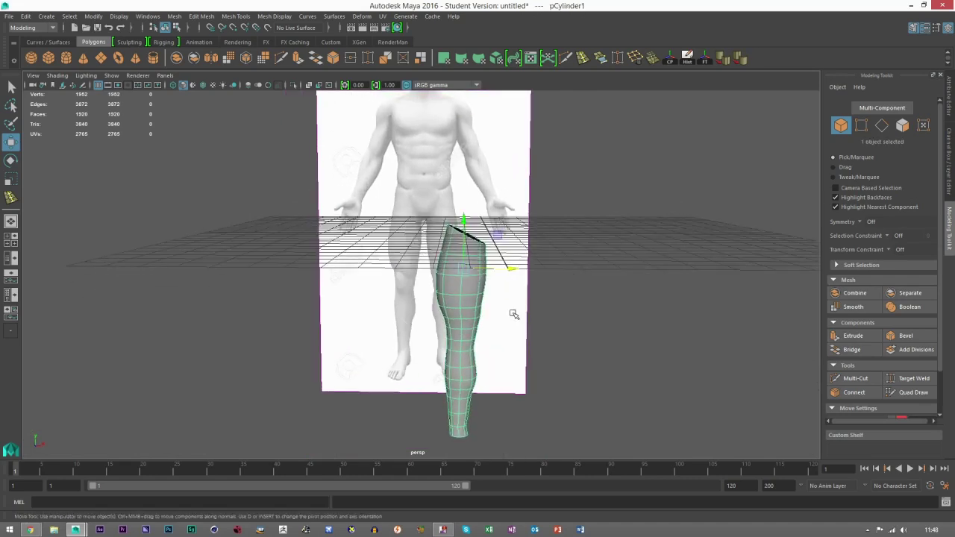
alt+middle_drag(553, 274, 529, 273)
key(ctrl+d)
drag(471, 261, 549, 269)
Mirror the copied leg by setting its Scale X to -1.
click(950, 115)
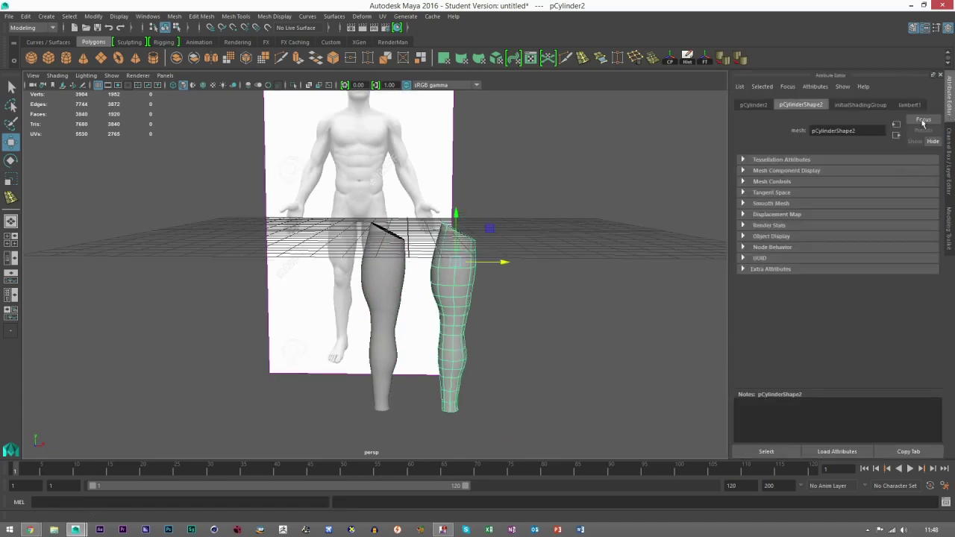
click(949, 160)
click(934, 162)
text(-1)
key(Return)
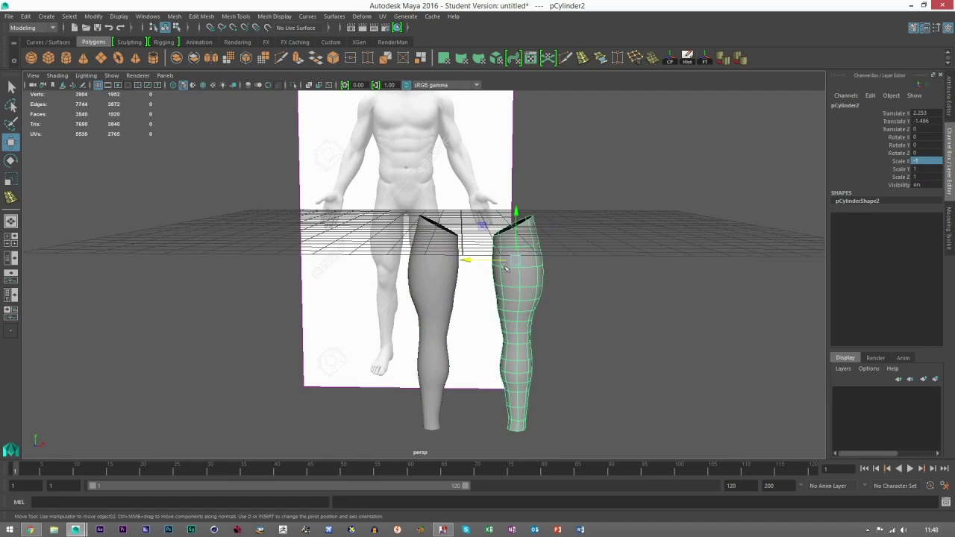
Bring the mirrored leg and the original together in the front view so their inner thighs meet.
key(space)
key(space)
scroll(440, 259, down, 3)
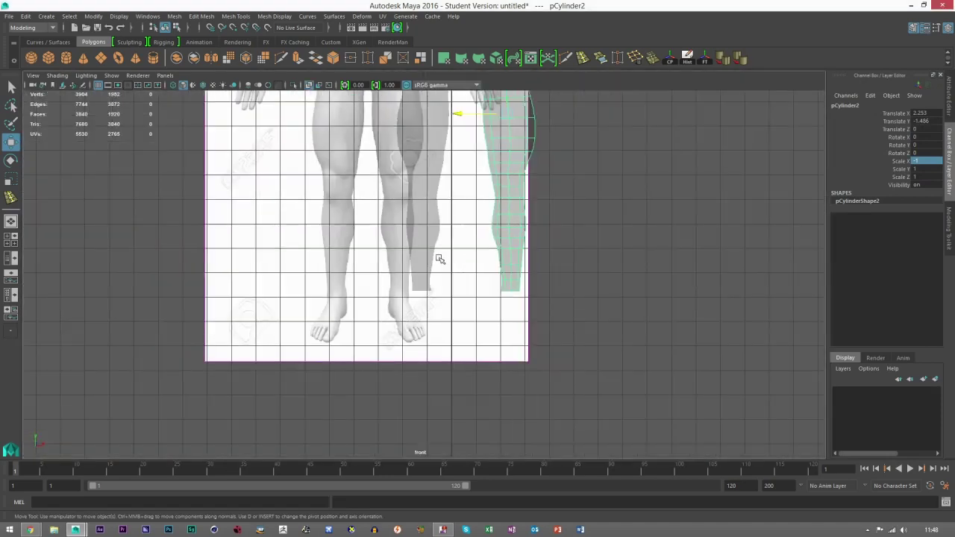
alt+middle_drag(439, 258, 428, 359)
click(420, 223)
key(x)
drag(411, 180, 452, 173)
click(490, 251)
scroll(508, 216, up, 3)
Select both legs in the perspective view and turn off their smooth mesh preview.
key(space)
click(543, 300)
alt+drag(544, 302, 517, 365)
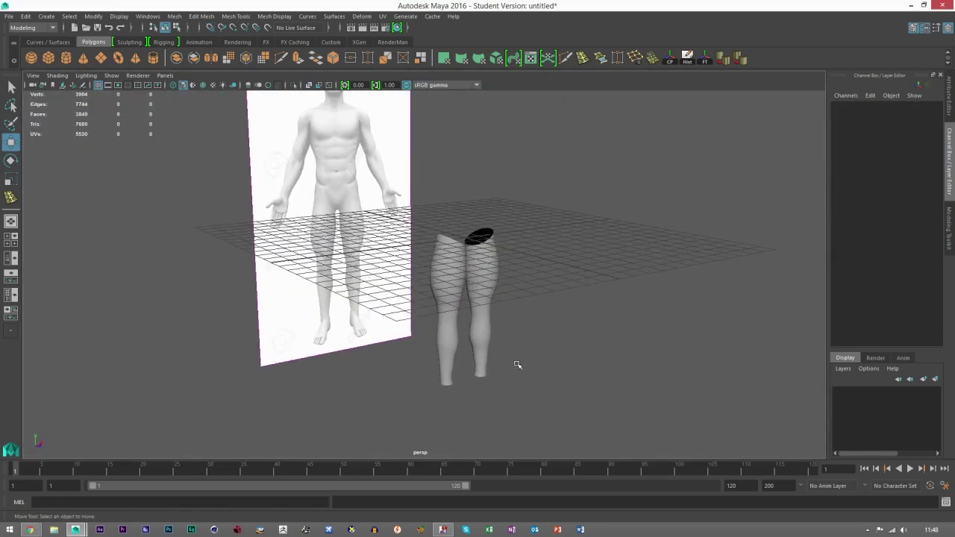
alt+right_drag(517, 365, 591, 355)
alt+drag(592, 355, 559, 351)
drag(429, 283, 541, 343)
key(1)
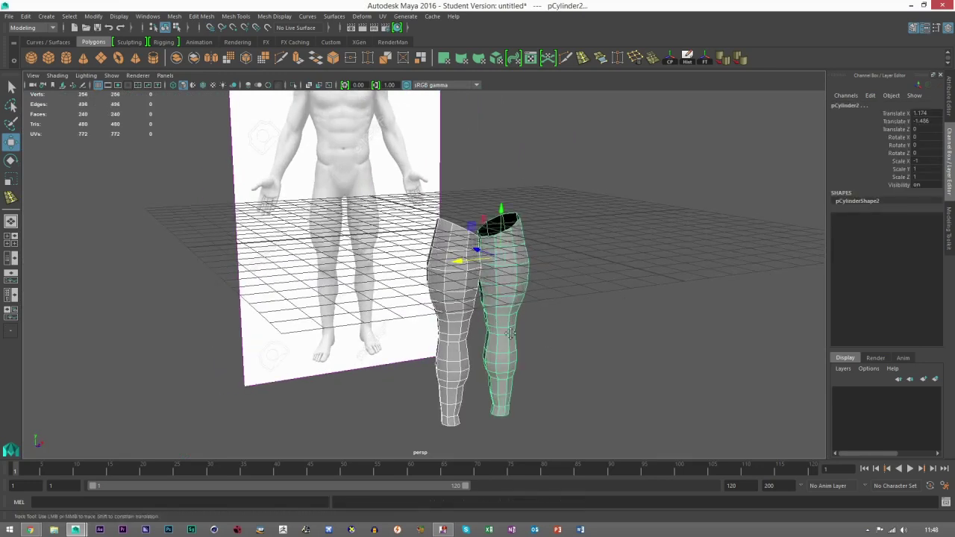
Apply Smooth to both legs and set the smoothing divisions to 1 for the original leg.
alt+middle_drag(509, 334, 464, 320)
alt+right_drag(464, 321, 512, 341)
alt+drag(512, 341, 495, 317)
click(231, 61)
click(692, 286)
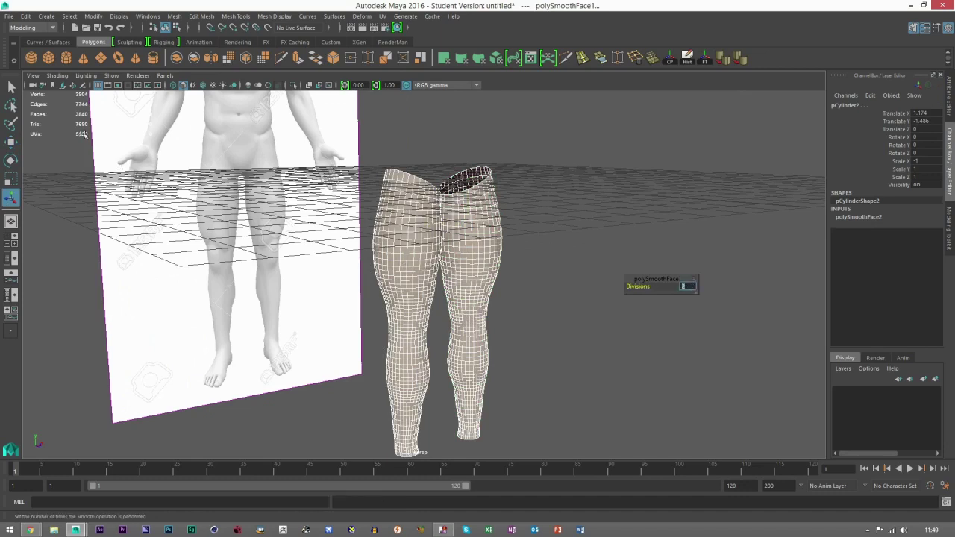
click(443, 238)
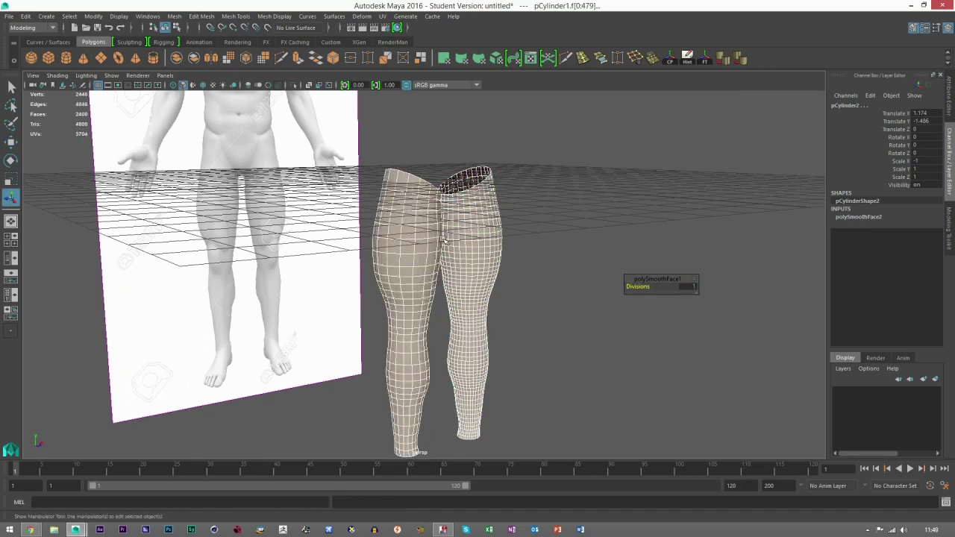
Undo the combined smoothing of both legs and clear the selection.
click(540, 258)
click(476, 246)
key(ctrl+z)
key(ctrl+z)
key(ctrl+z)
key(ctrl+z)
key(ctrl+z)
click(580, 309)
Smooth the original leg on its own, trying 10 divisions and falling back to the default level of 1.
click(410, 229)
click(229, 61)
click(687, 286)
text(10)
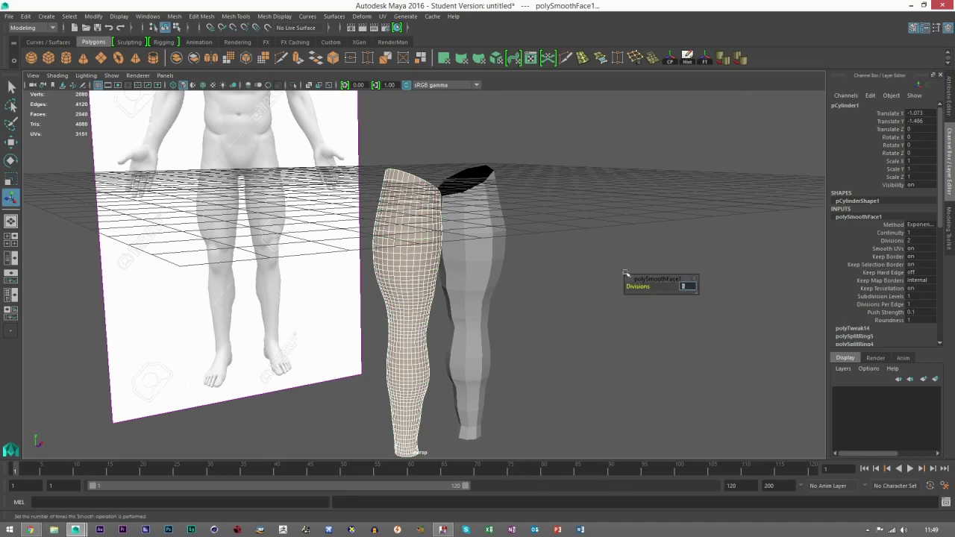
key(Return)
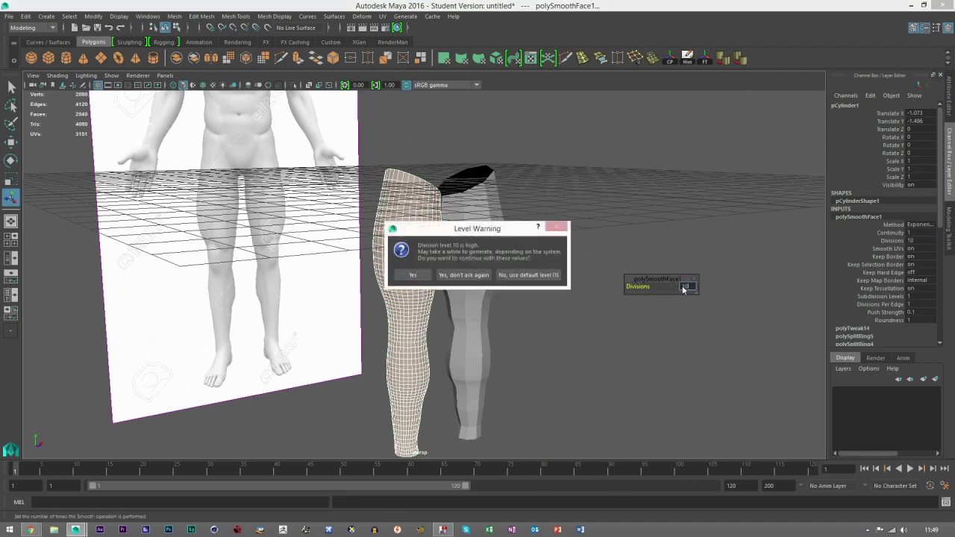
click(530, 274)
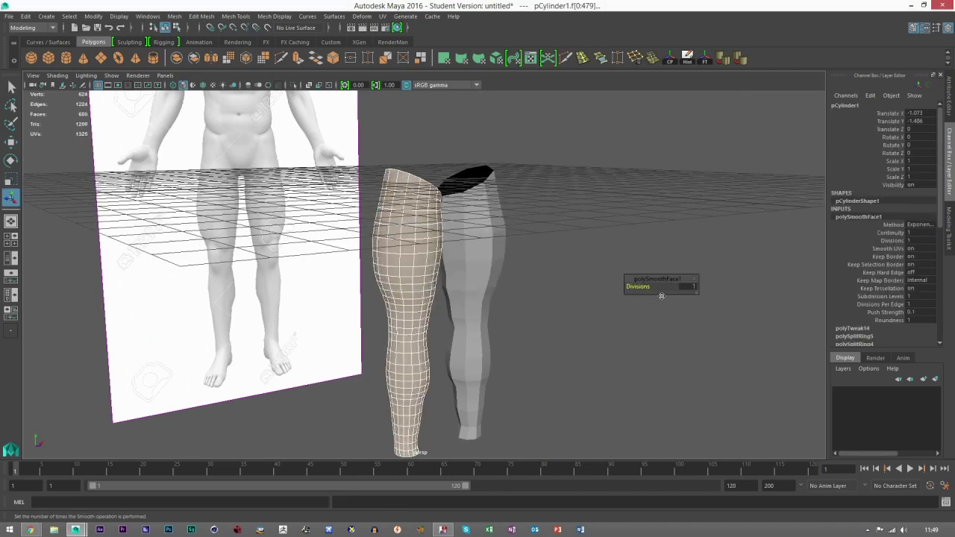
Smooth the mirrored leg separately with 1 division and return to object selection.
click(228, 62)
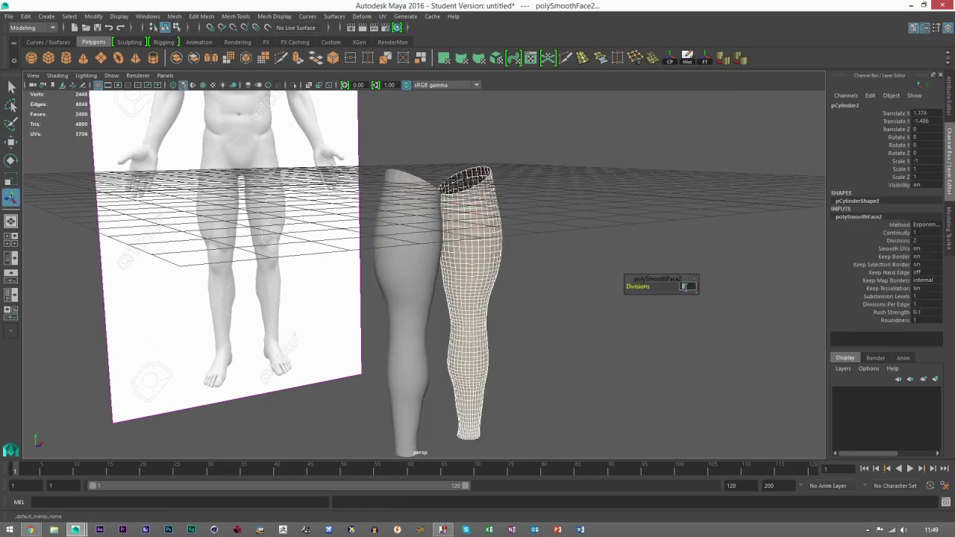
text(1)
key(Return)
click(947, 229)
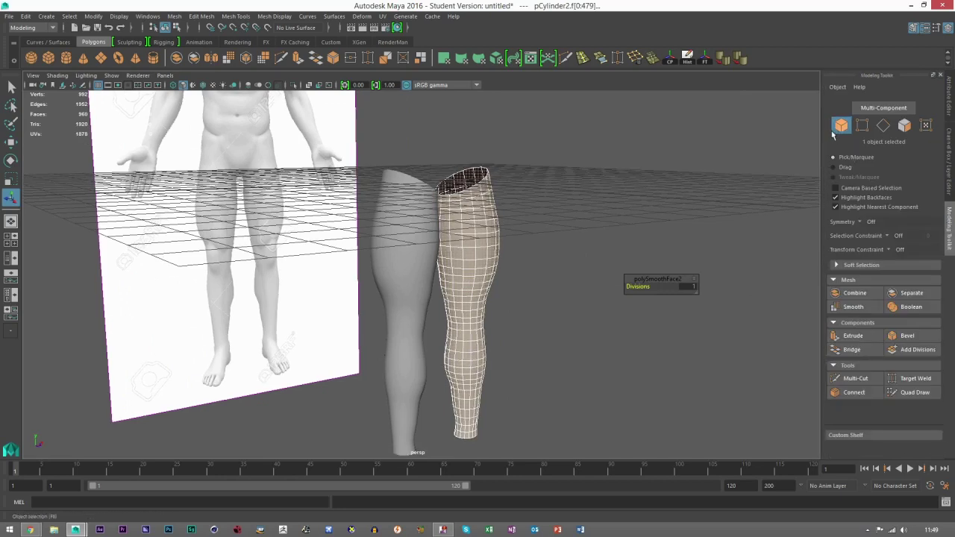
click(837, 133)
Clear the selection and display the wireframe over the shaded legs from the front.
scroll(475, 238, down, 2)
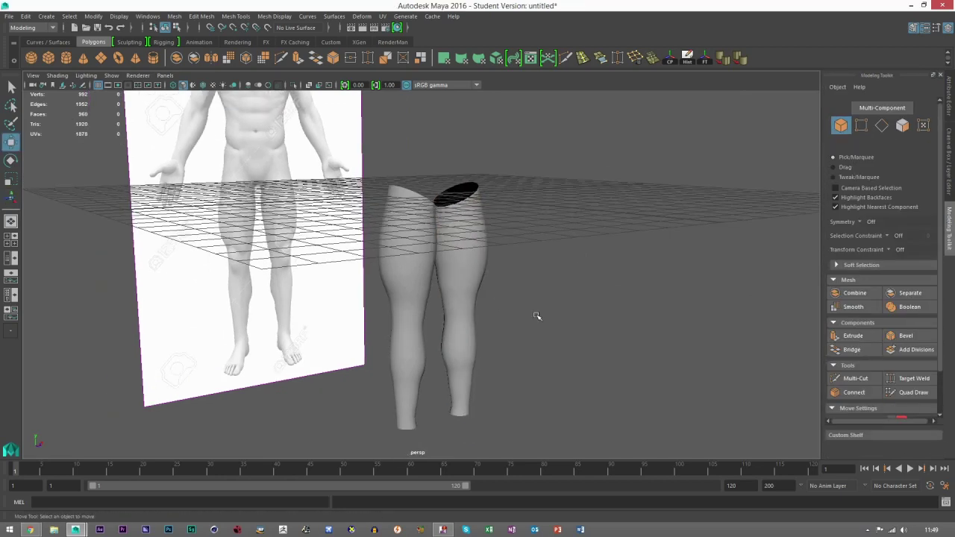
alt+drag(537, 316, 494, 321)
click(493, 317)
click(394, 291)
click(266, 247)
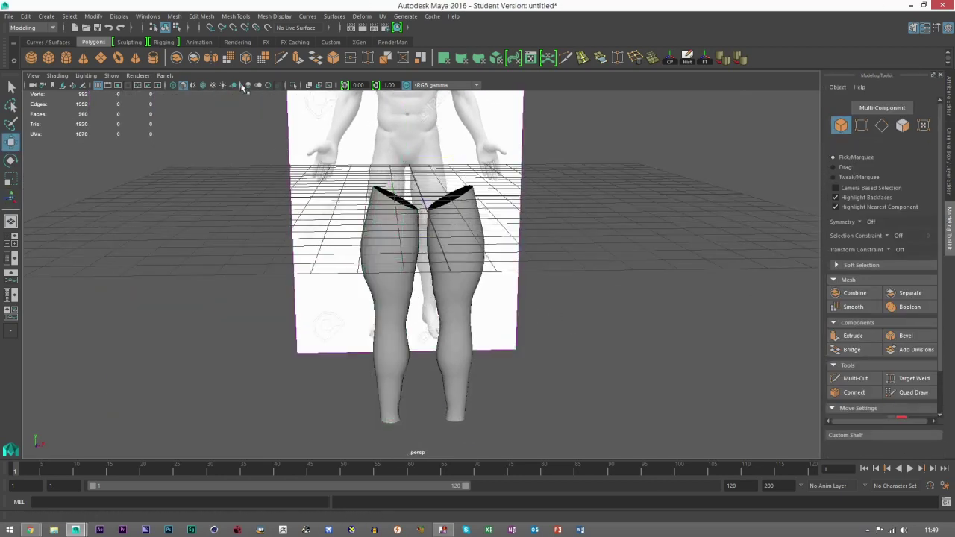
click(203, 85)
Examine the mesh density and open tops of both smoothed legs from several angles.
mouse_move(452, 279)
alt+mouse_down()
mouse_move(483, 292)
mouse_move(459, 335)
mouse_move(449, 321)
mouse_move(560, 348)
mouse_move(453, 338)
mouse_move(410, 314)
alt+mouse_up()
scroll(459, 335, up, 2)
click(428, 320)
scroll(452, 323, down, 3)
scroll(561, 347, up, 2)
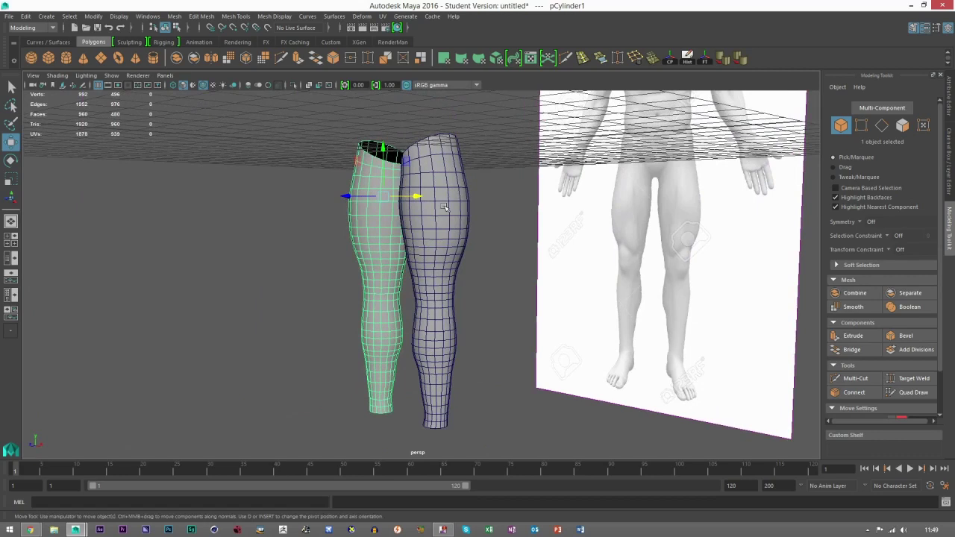
alt+drag(425, 275, 486, 251)
click(427, 267)
click(882, 125)
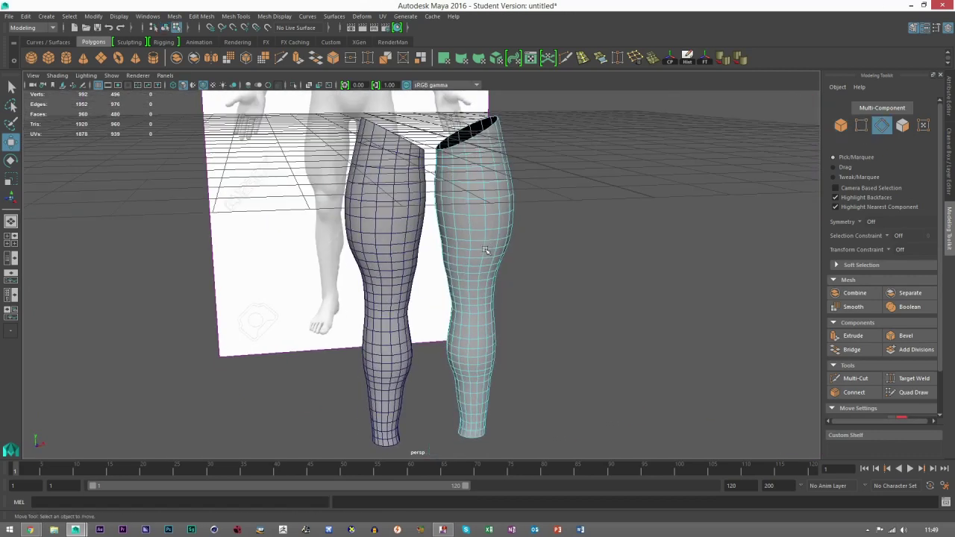
click(841, 125)
click(558, 262)
alt+right_drag(558, 262, 470, 336)
mouse_move(469, 336)
alt+mouse_down()
mouse_move(493, 322)
mouse_move(478, 325)
alt+mouse_up()
alt+drag(488, 282, 487, 253)
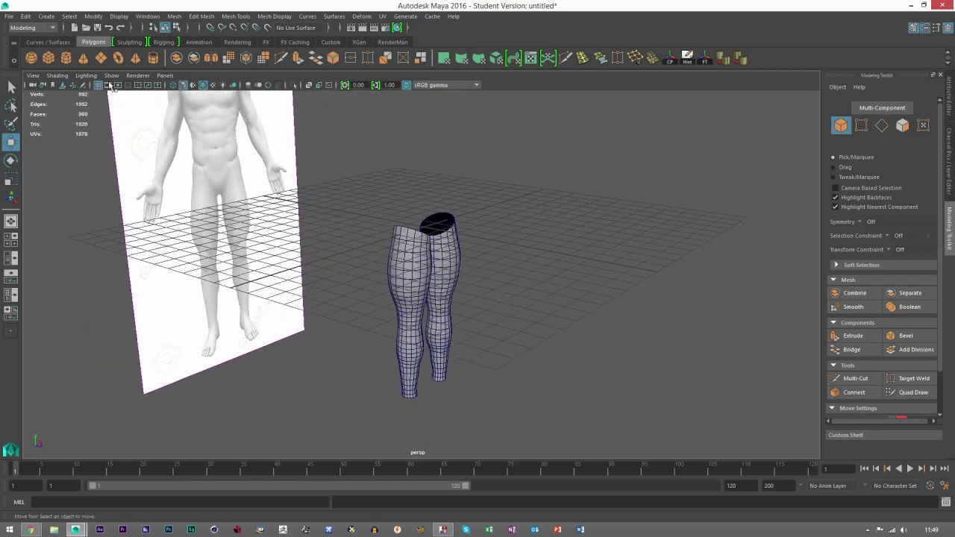
scroll(417, 276, up, 2)
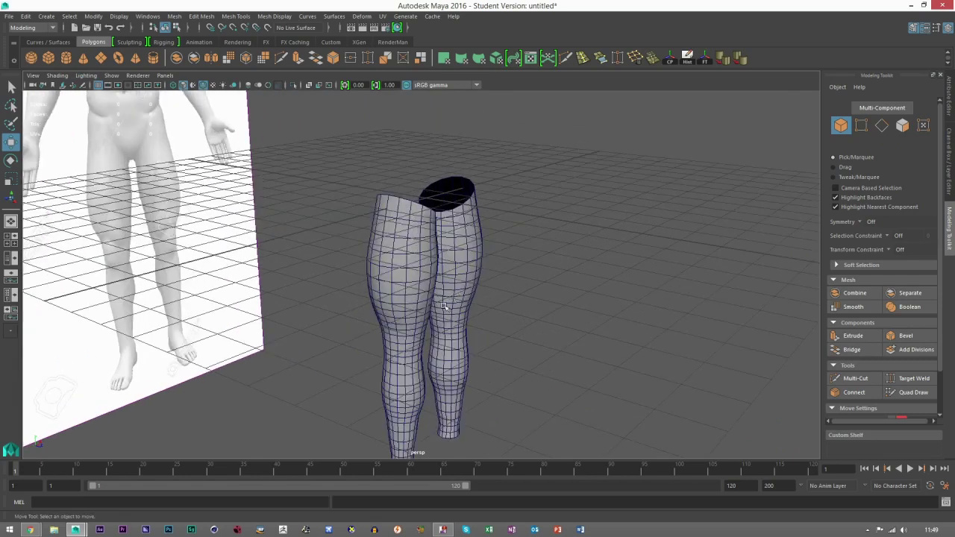
scroll(458, 249, up, 1)
alt+drag(452, 254, 392, 275)
scroll(392, 275, up, 2)
click(383, 204)
alt+drag(382, 196, 378, 213)
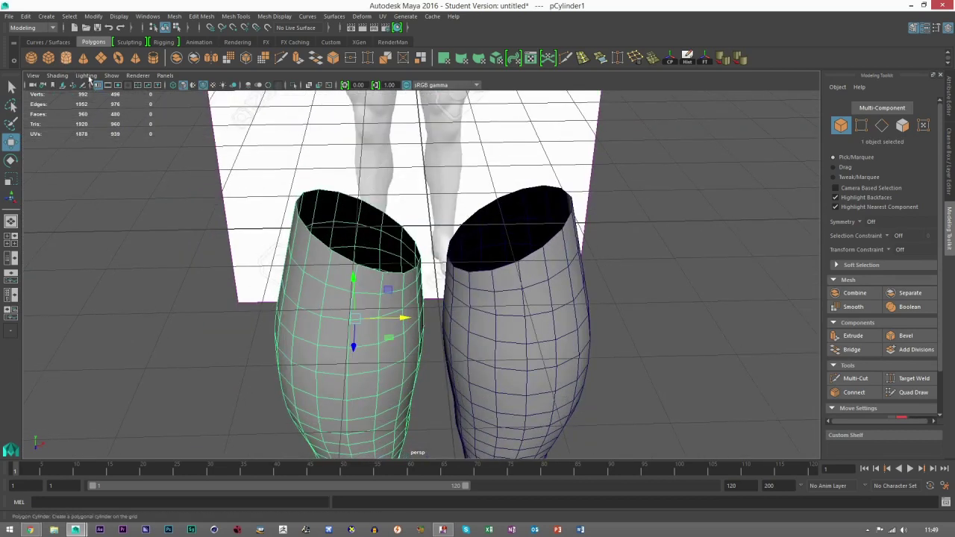
Create a polygon cylinder, move it along X clear of the legs, and turn on its smooth mesh preview.
click(65, 58)
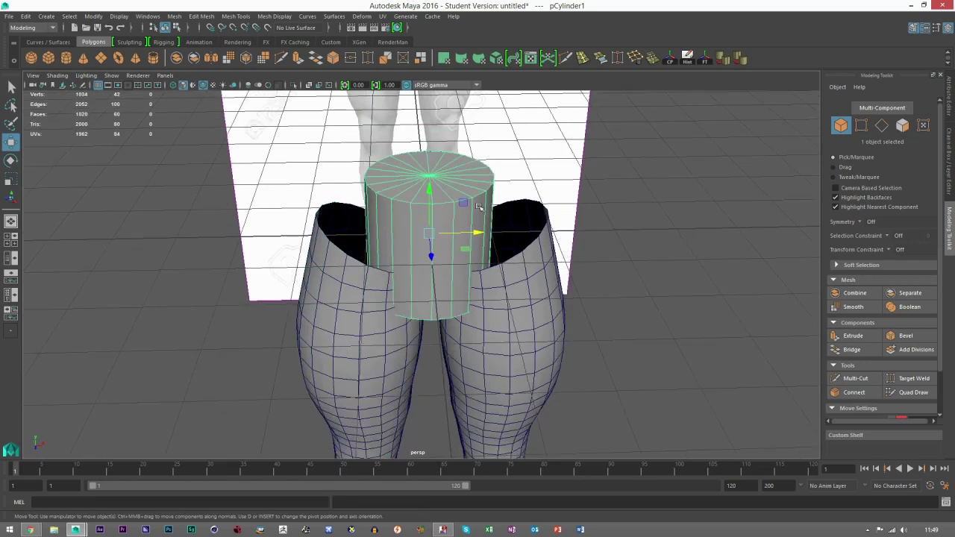
scroll(480, 206, down, 4)
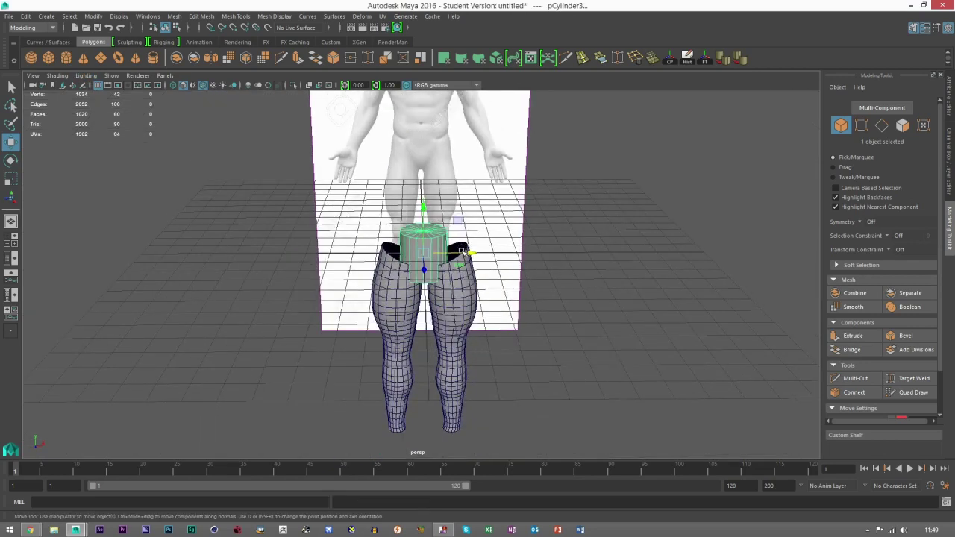
drag(461, 250, 269, 252)
alt+middle_drag(233, 179, 289, 182)
key(3)
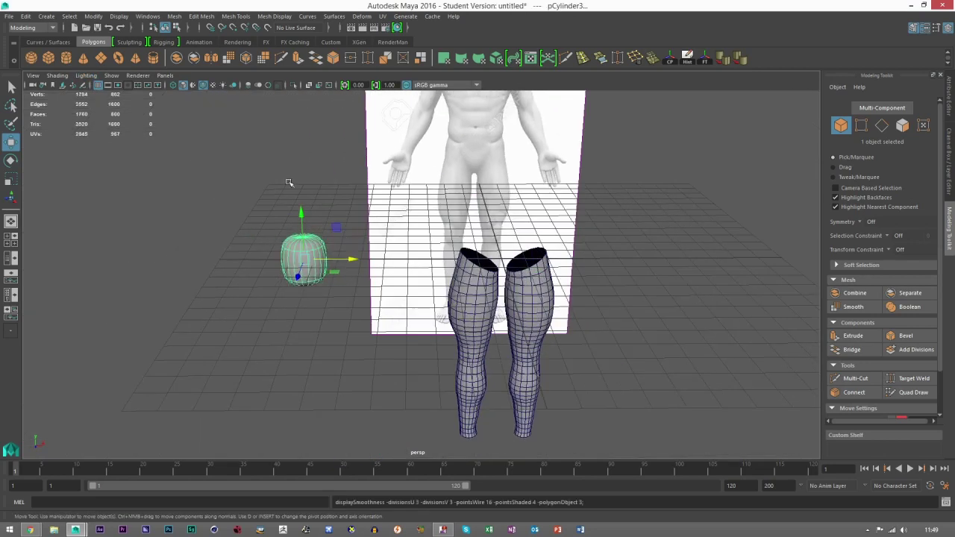
click(289, 183)
Compare the smoothed, capped cylinder with the open upper ends of the legs.
scroll(290, 231, up, 5)
alt+middle_drag(291, 232, 244, 219)
click(249, 219)
alt+drag(366, 246, 359, 231)
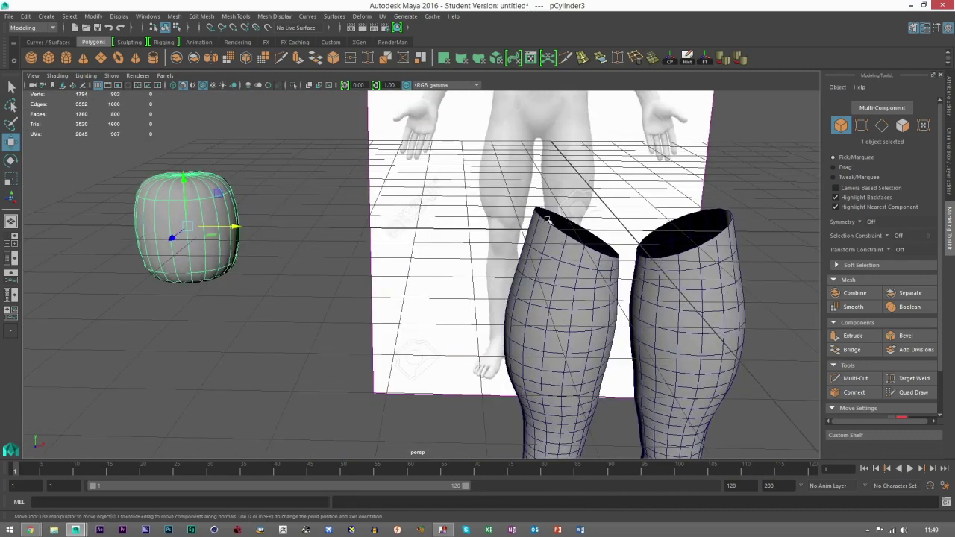
scroll(582, 250, down, 4)
alt+middle_drag(525, 249, 420, 213)
mouse_move(420, 212)
alt+mouse_down()
mouse_move(415, 336)
mouse_move(422, 328)
mouse_move(384, 306)
mouse_move(411, 214)
alt+mouse_up()
scroll(422, 329, up, 4)
Select the edge loop around the open top of the original leg, then return to object selection.
click(422, 329)
scroll(432, 166, down, 3)
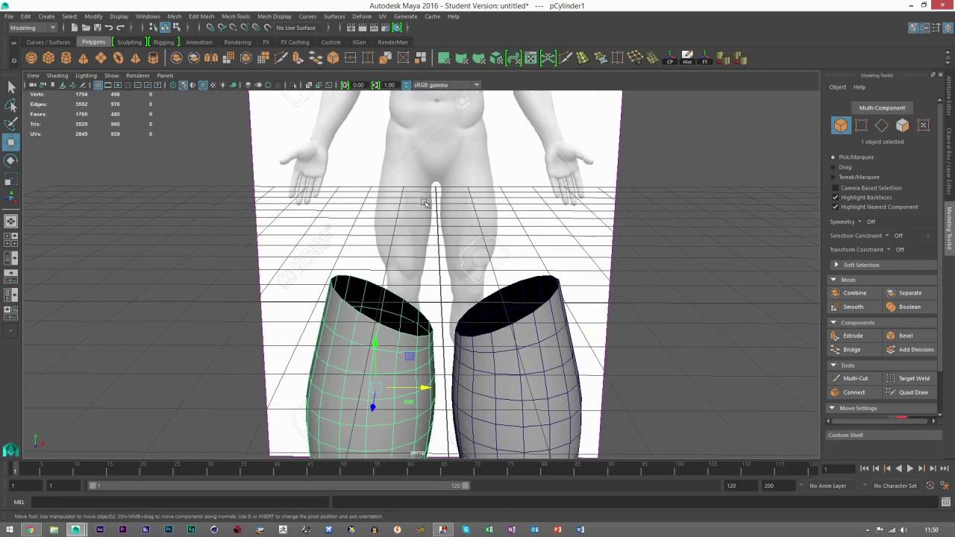
alt+drag(412, 331, 405, 319)
click(882, 126)
double_click(404, 319)
double_click(389, 321)
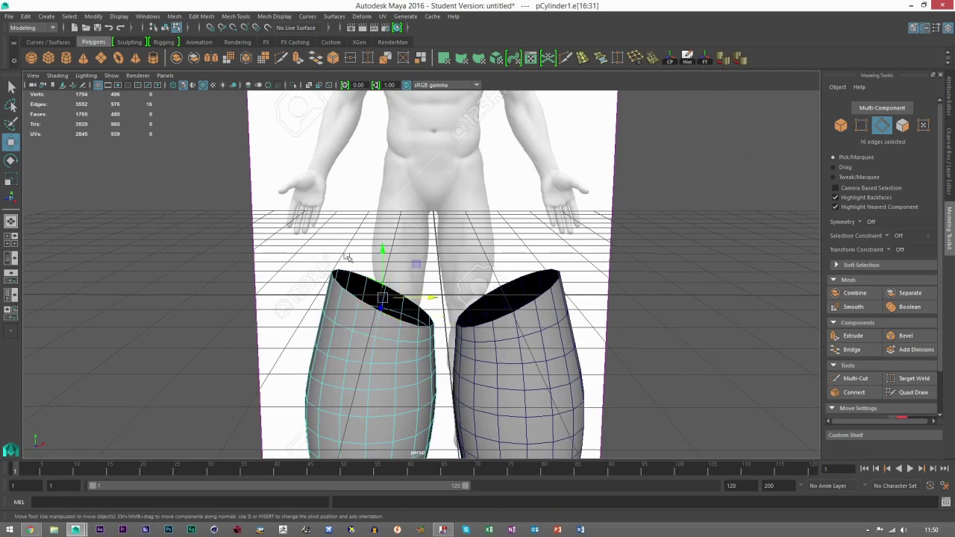
click(855, 127)
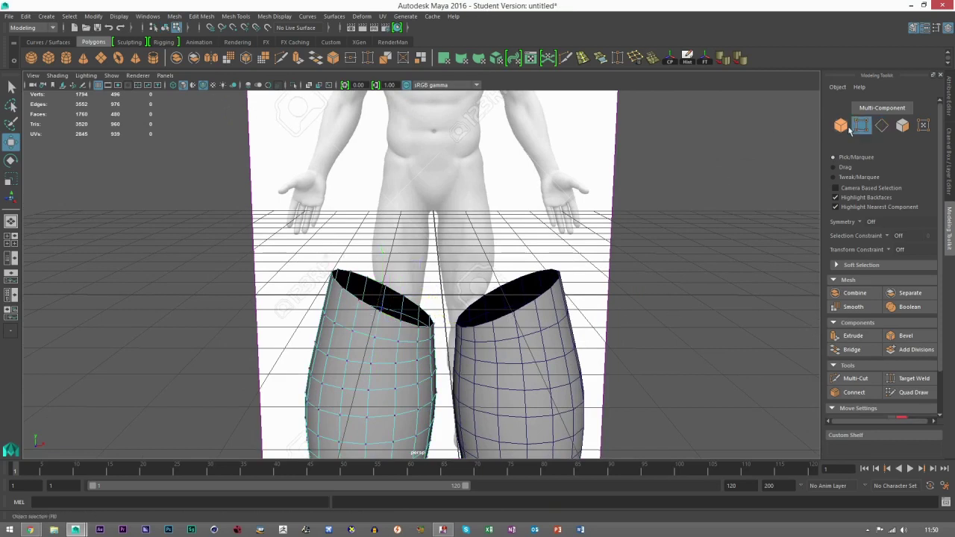
click(843, 128)
Examine the pair of legs and the separate cylinder in the whole scene from different angles.
click(693, 228)
key(a)
scroll(488, 302, down, 3)
alt+middle_drag(488, 302, 487, 249)
scroll(481, 276, up, 7)
alt+drag(452, 310, 514, 220)
click(509, 233)
alt+drag(594, 227, 502, 263)
click(676, 228)
key(a)
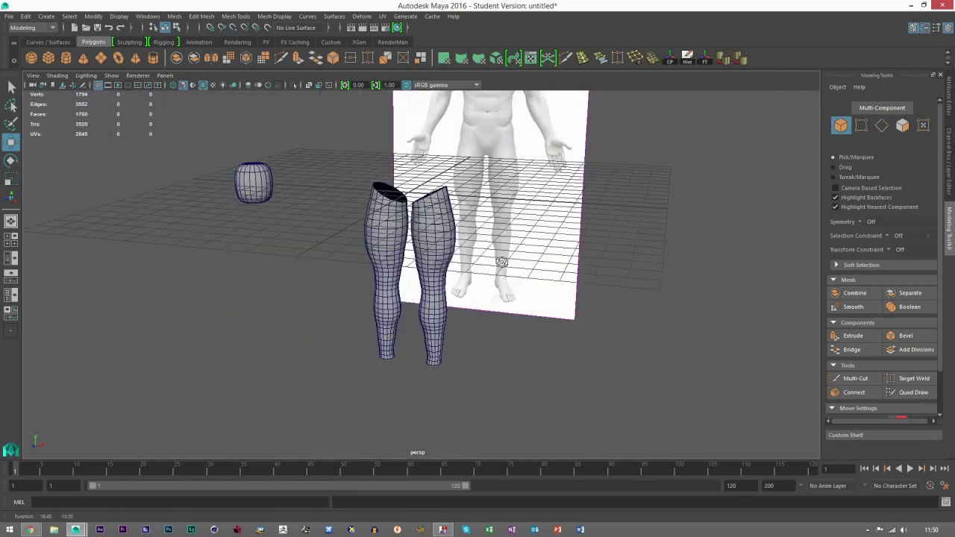